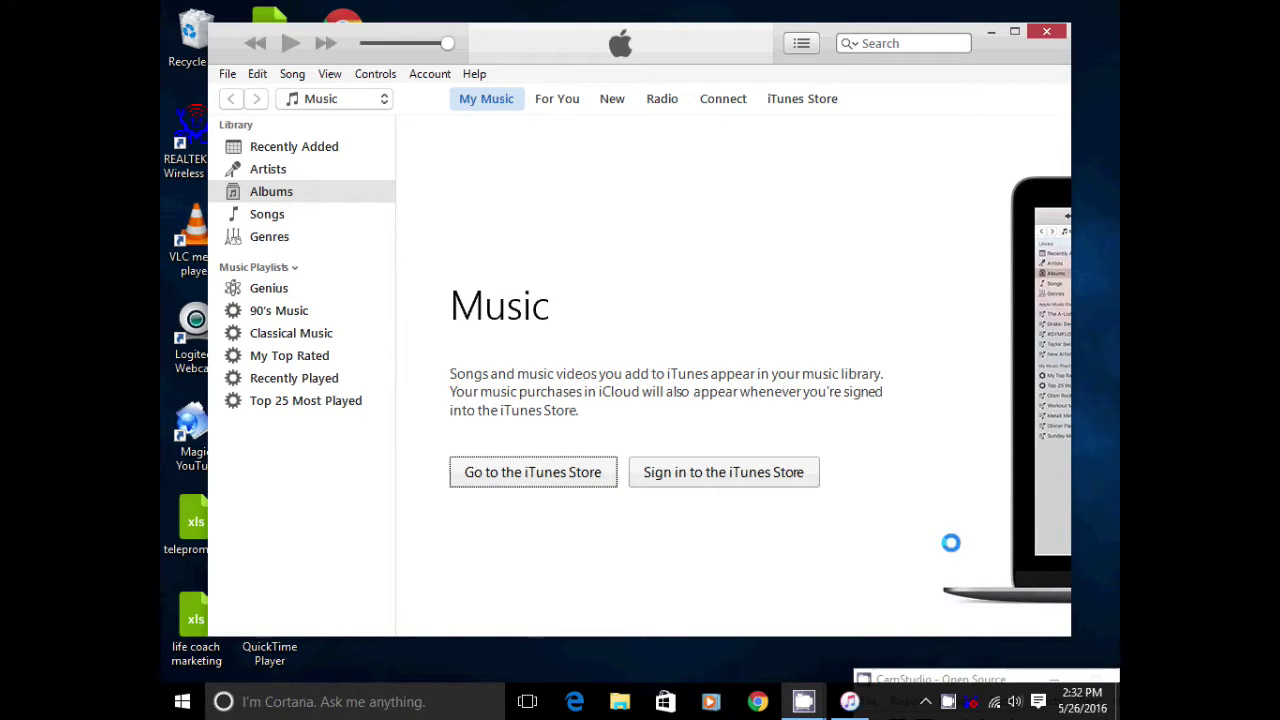
# Close iTunes, launch Photo Gallery and scan the iPhone, which finds 3500 new items
pyautogui.click(1045, 36)
pyautogui.click(182, 701)
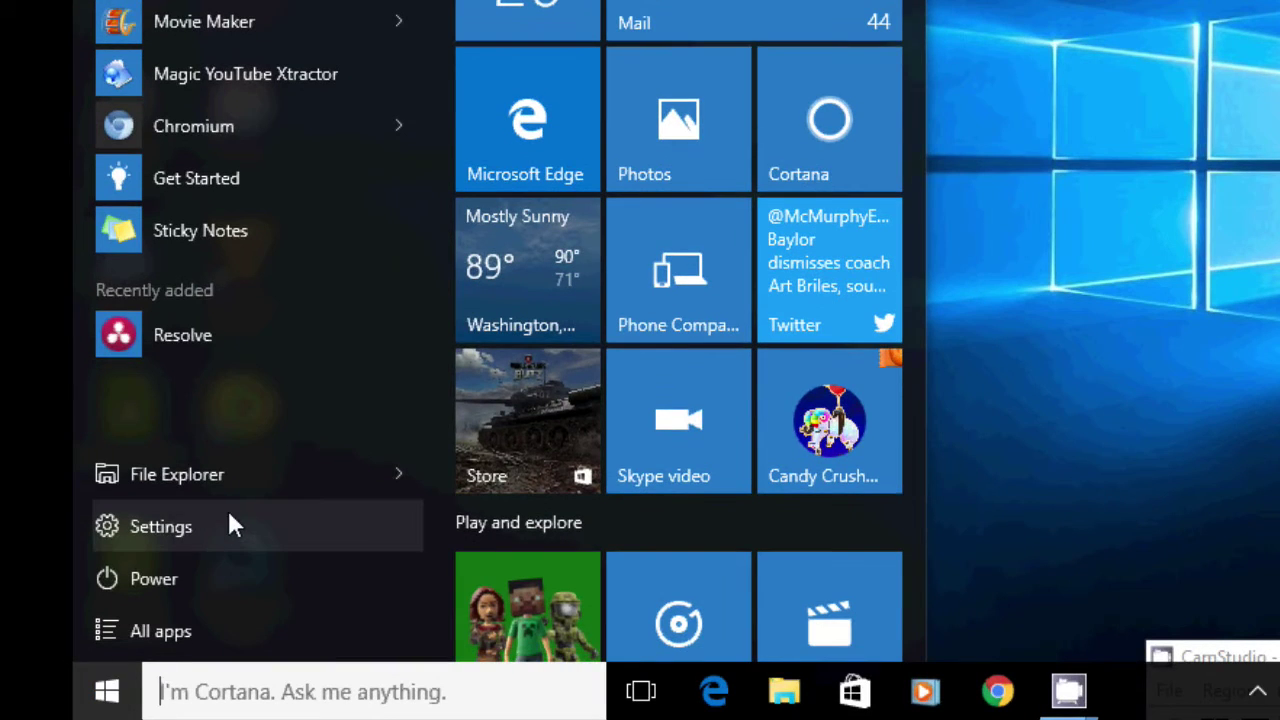
pyautogui.click(254, 629)
pyautogui.scroll(-5, 291, 526)
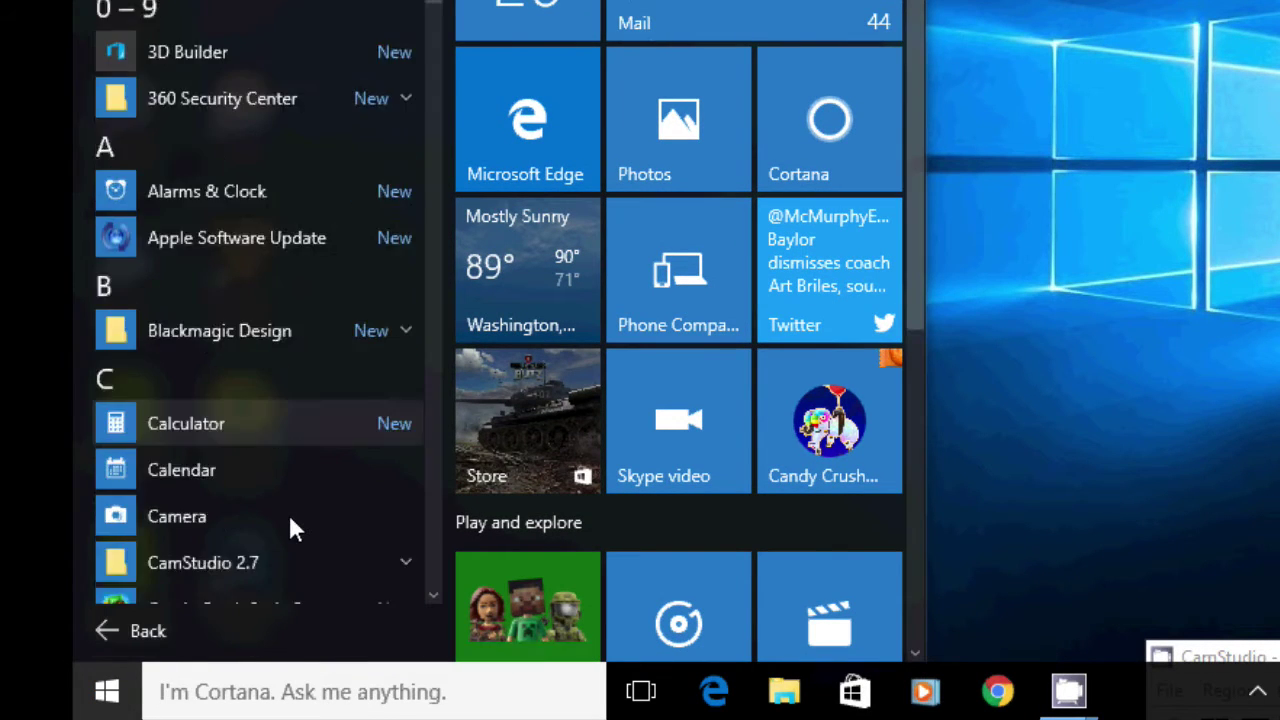
pyautogui.scroll(-10, 299, 520)
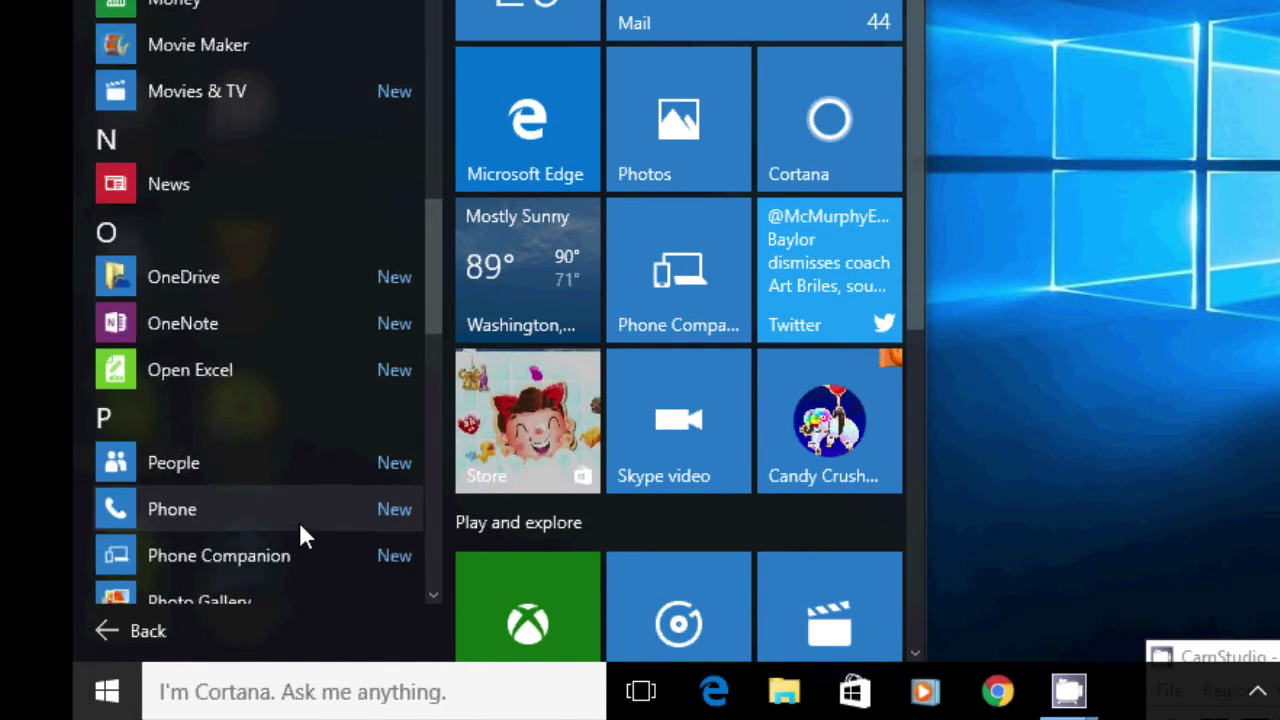
pyautogui.click(285, 508)
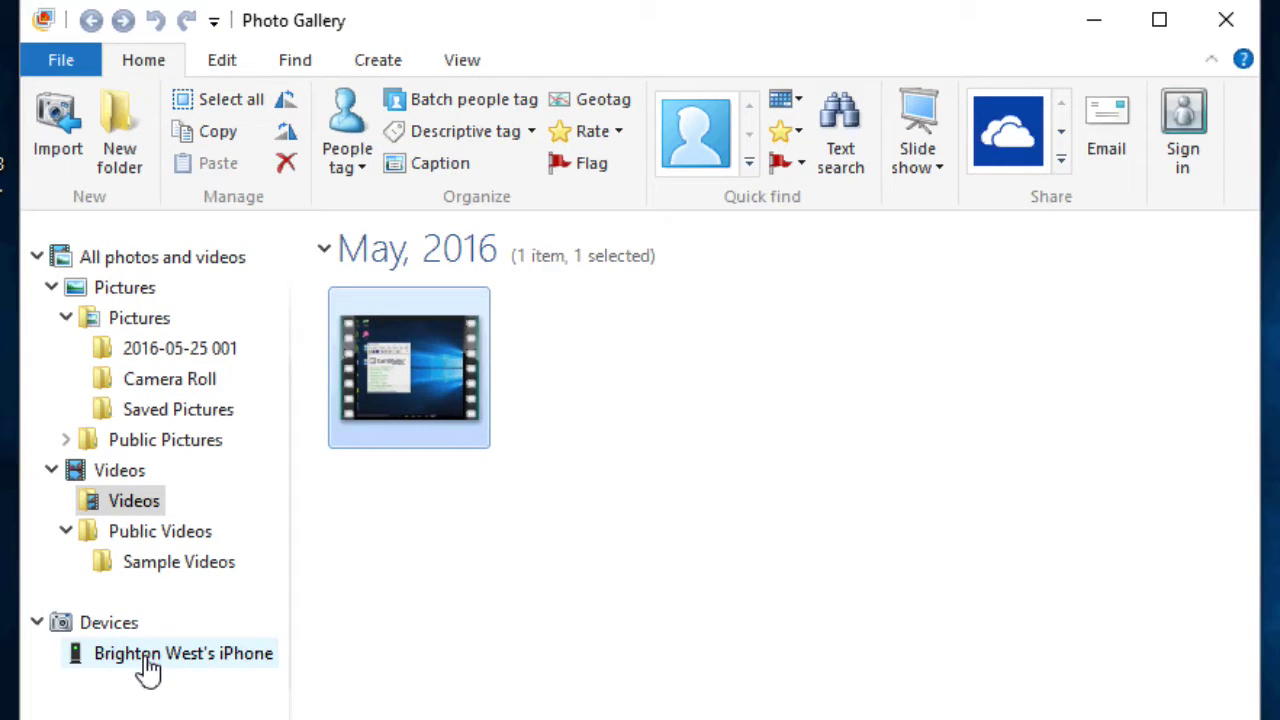
pyautogui.click(148, 660)
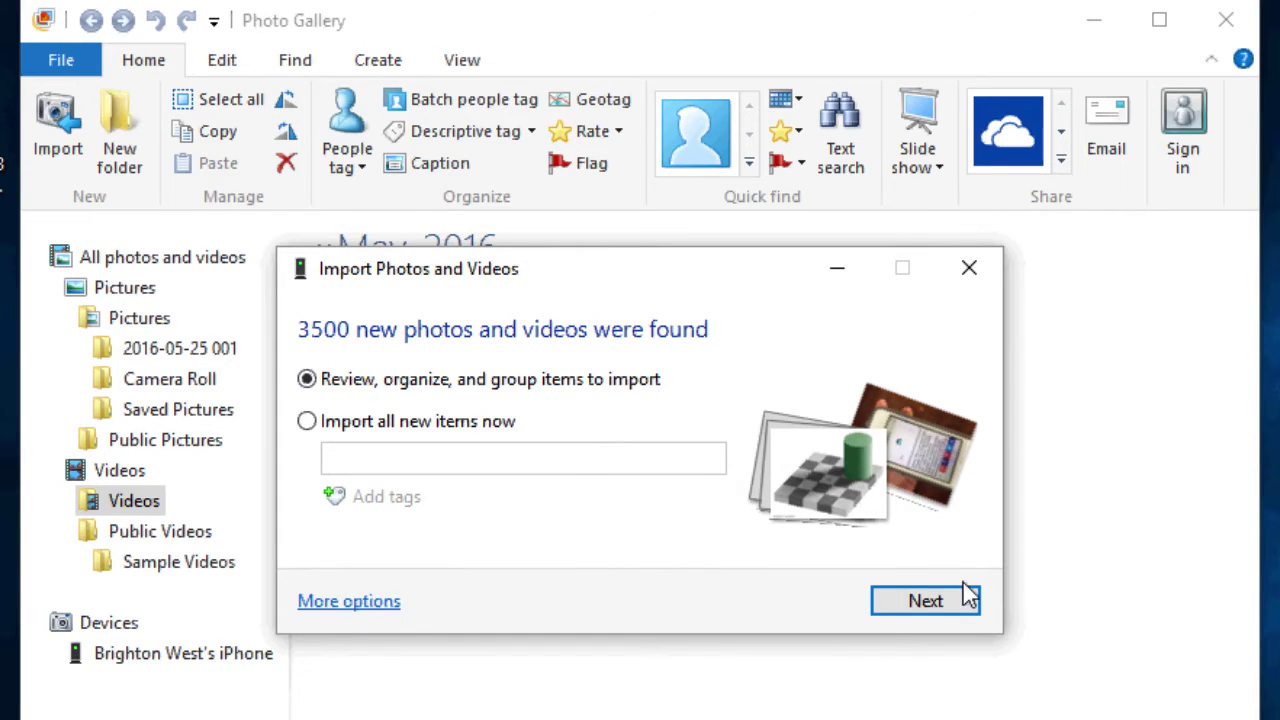
pyautogui.click(941, 605)
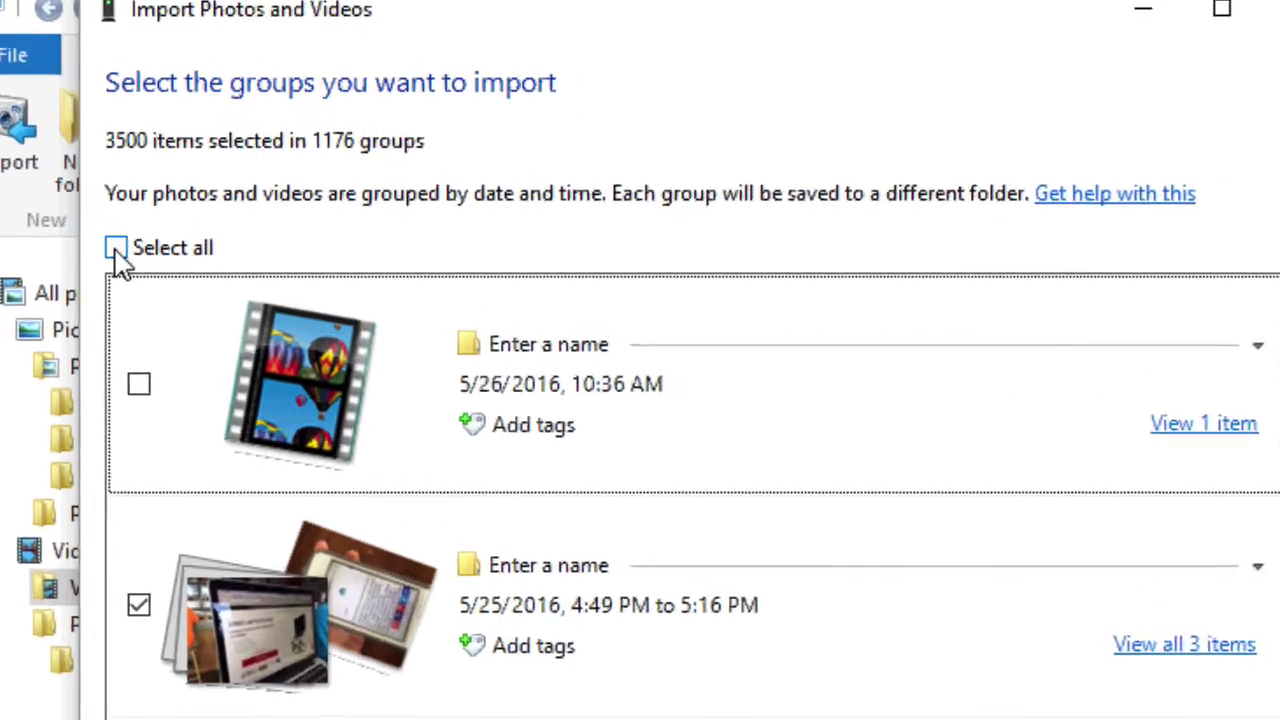
pyautogui.click(147, 221)
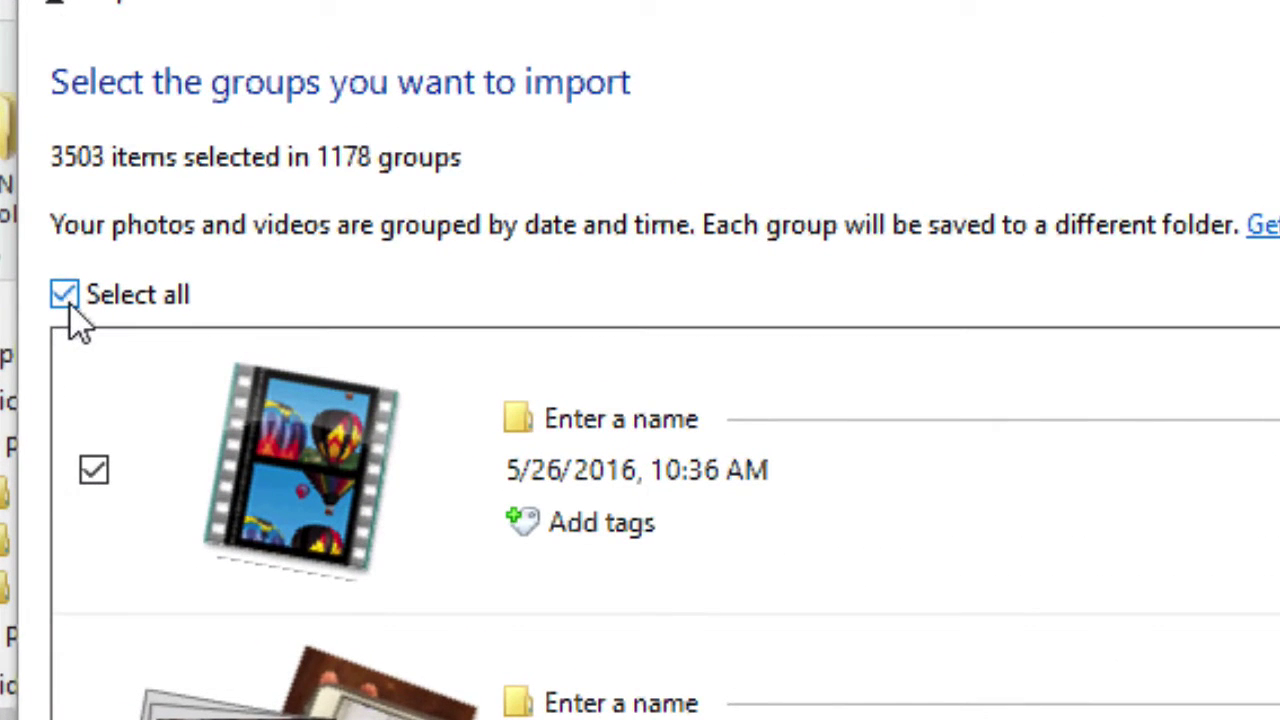
pyautogui.click(148, 223)
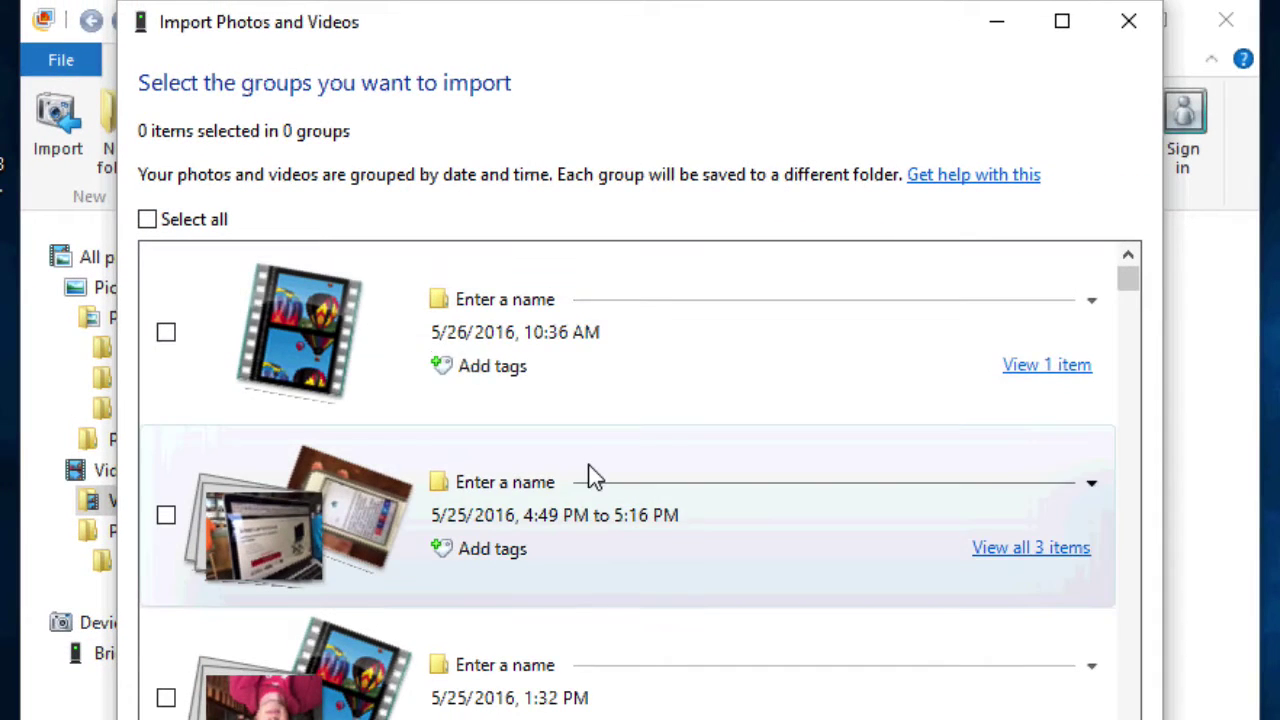
pyautogui.scroll(-2, 753, 694)
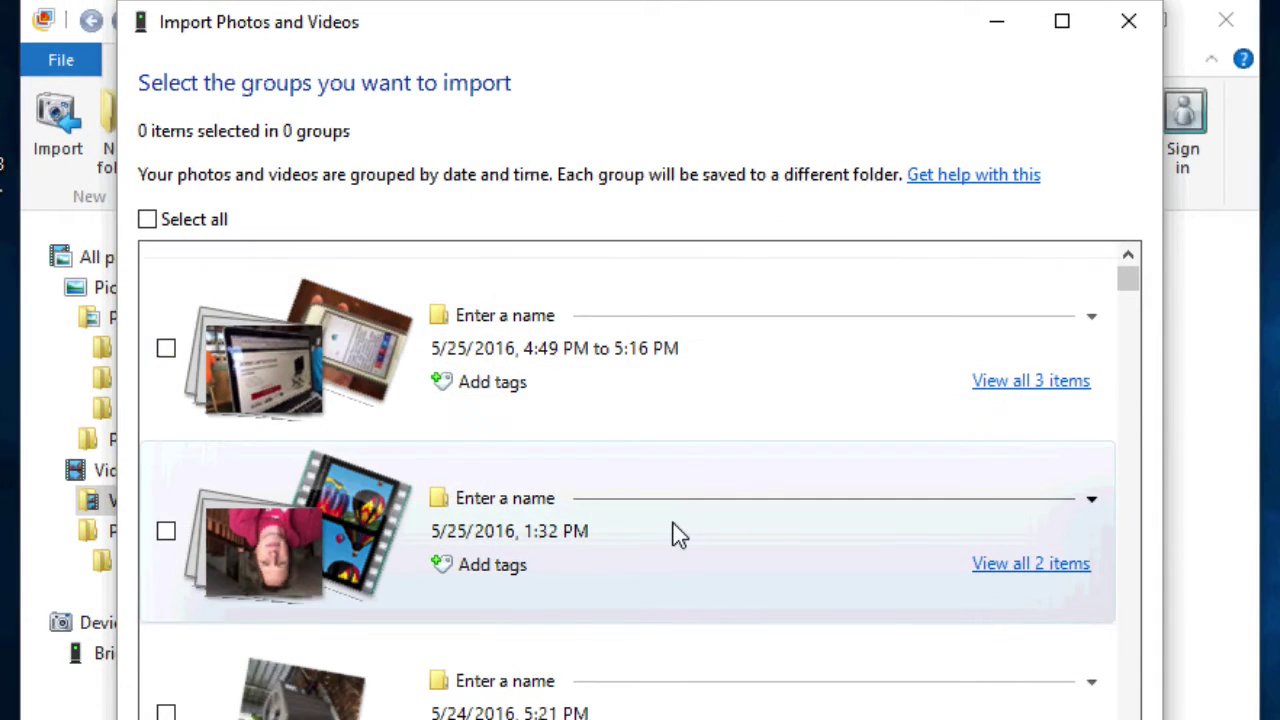
pyautogui.click(1066, 563)
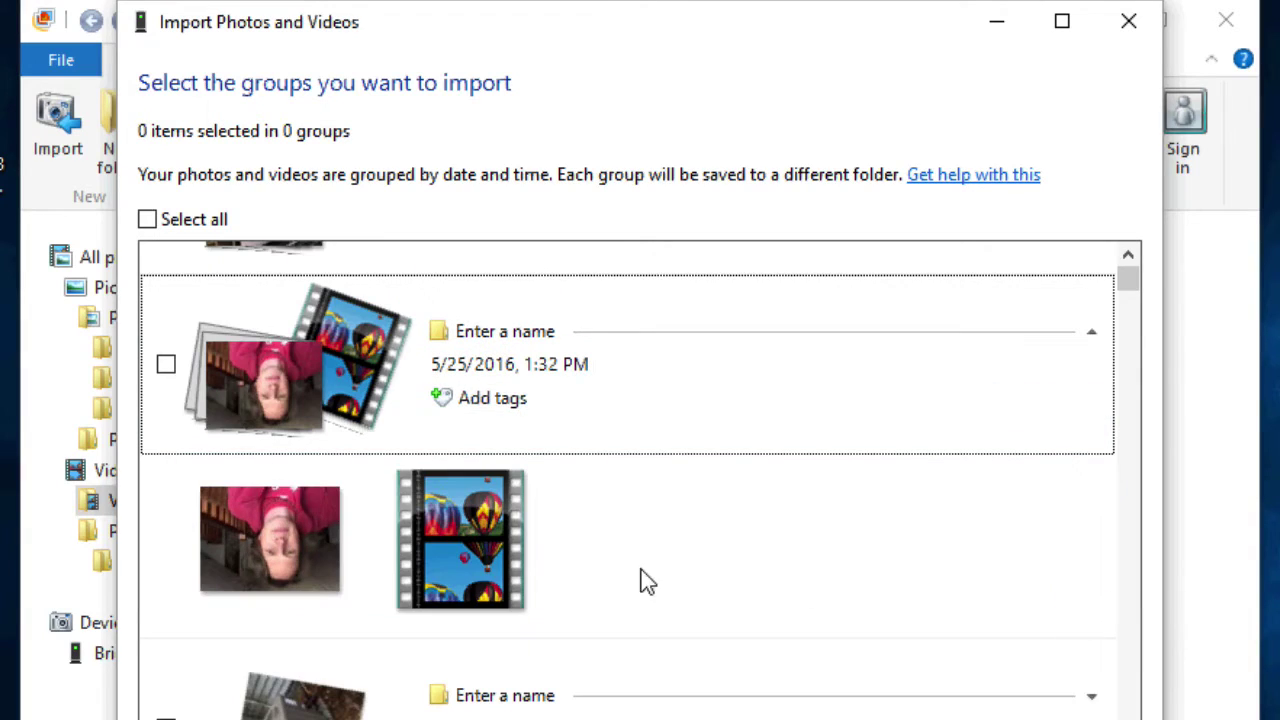
pyautogui.moveTo(493, 560)
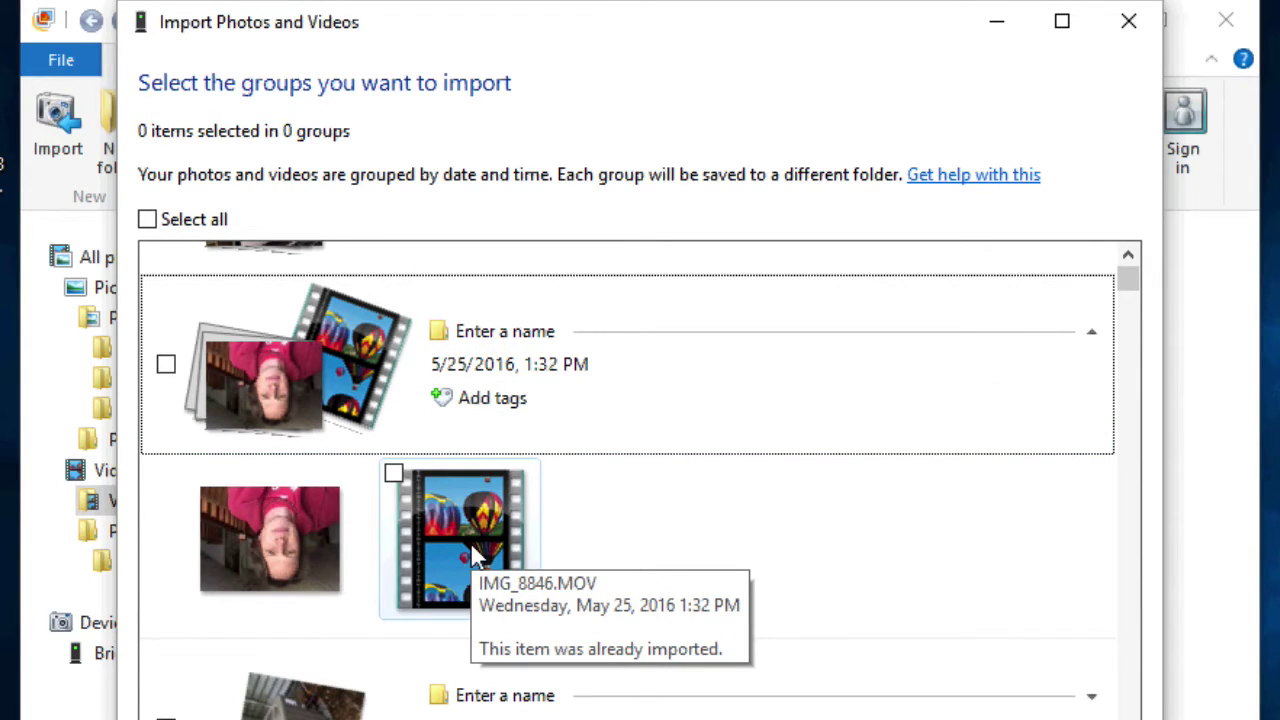
pyautogui.click(476, 556)
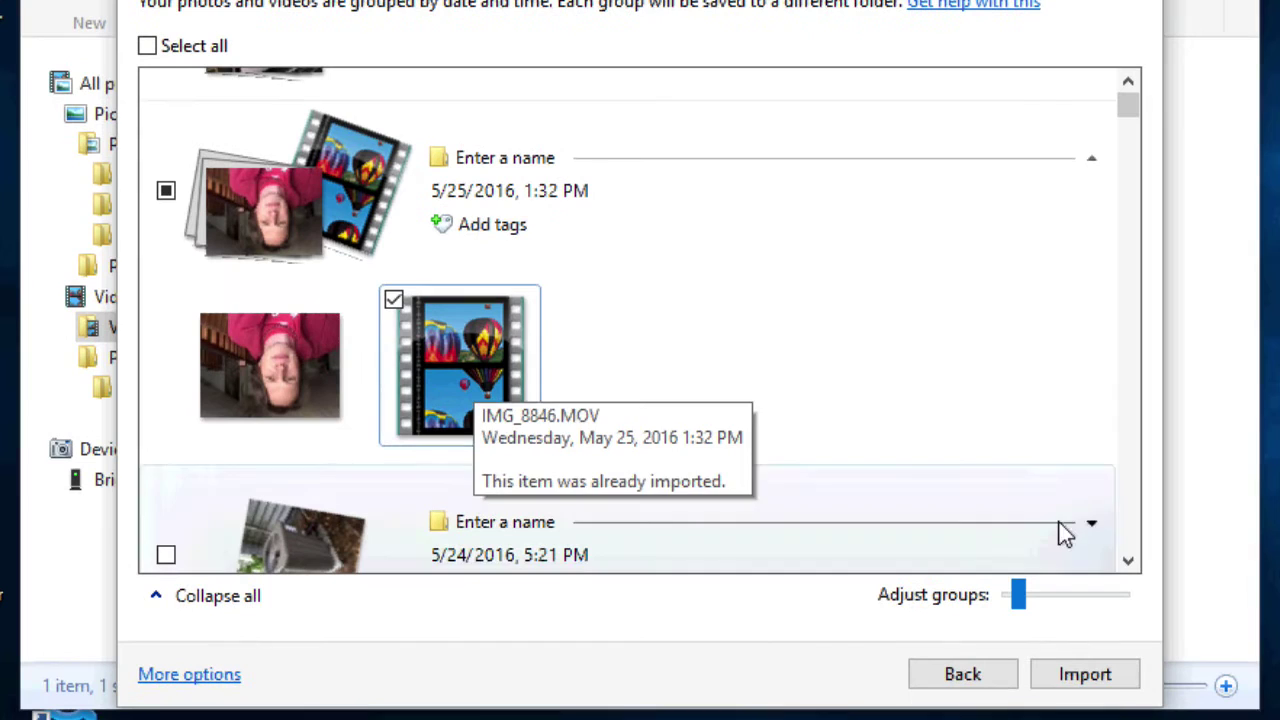
pyautogui.click(1080, 680)
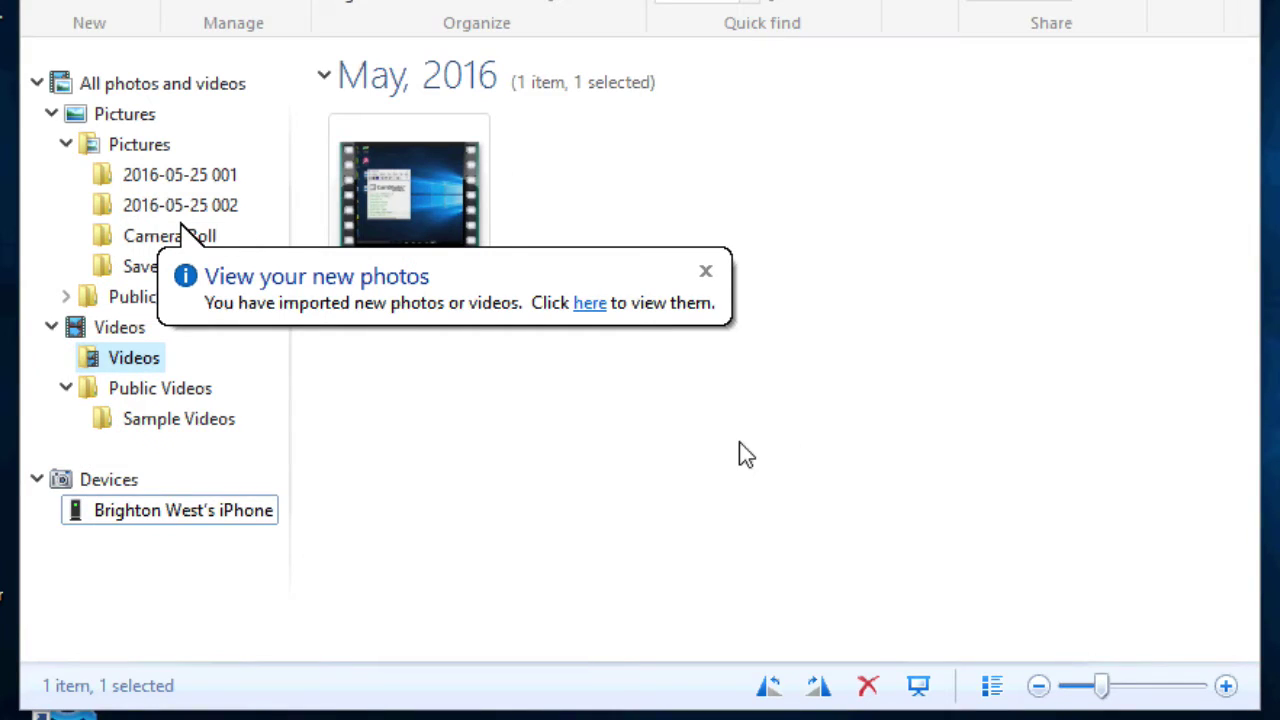
pyautogui.click(193, 208)
pyautogui.moveTo(420, 218)
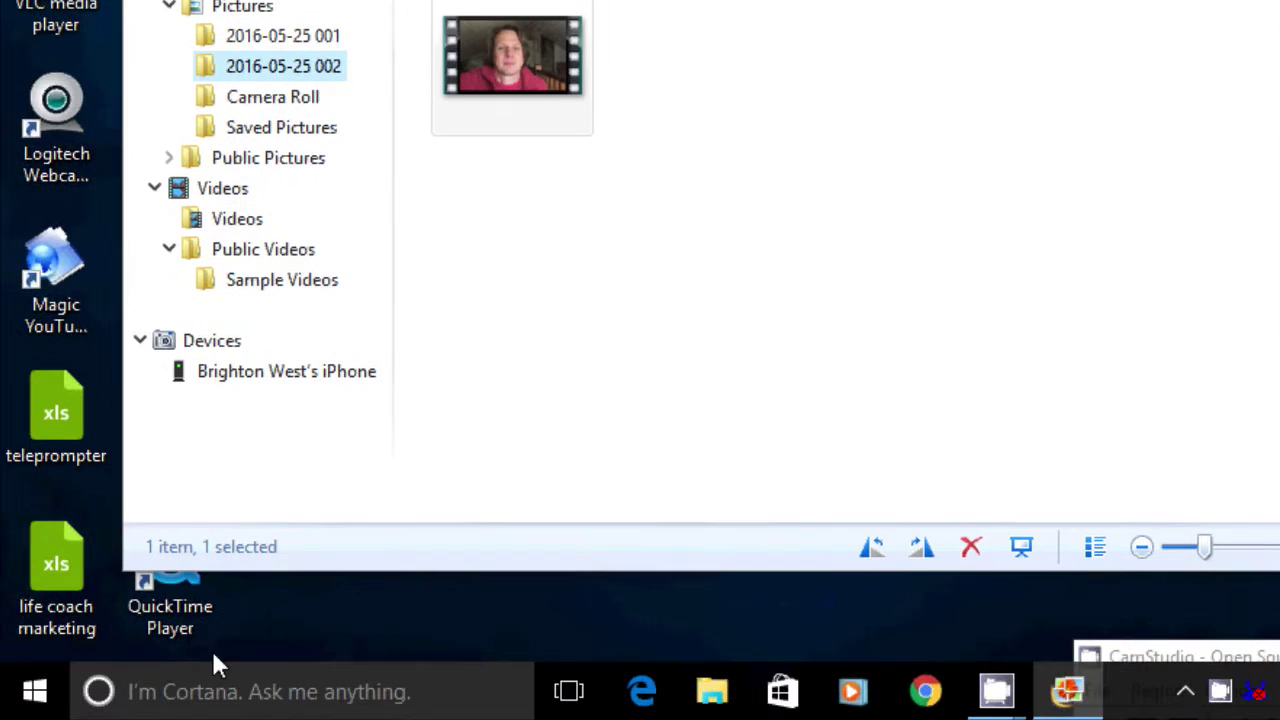
pyautogui.click(40, 692)
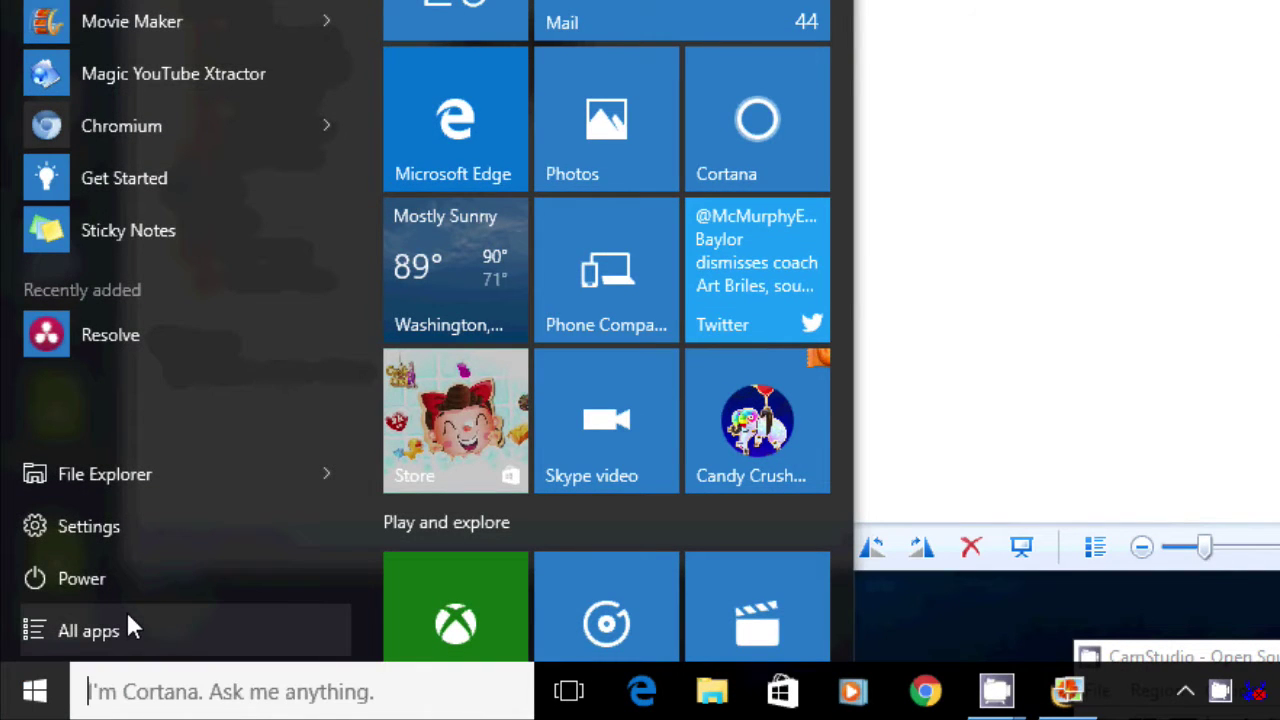
pyautogui.click(88, 630)
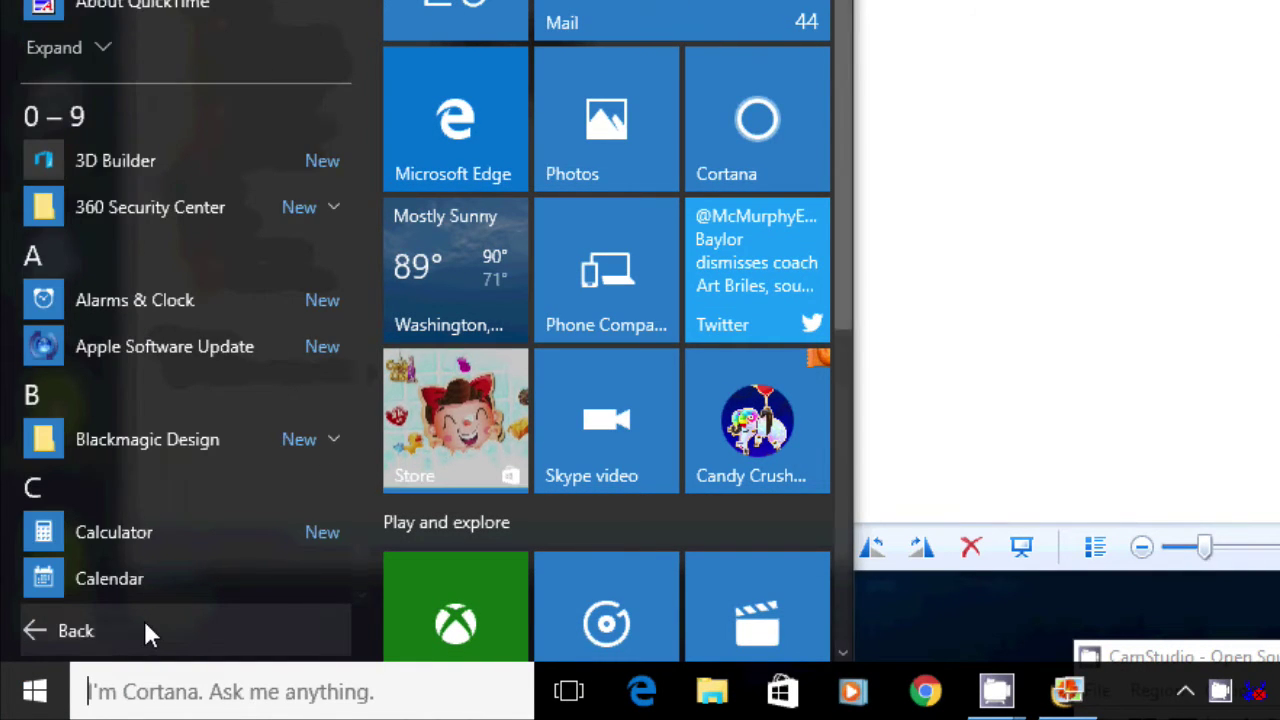
pyautogui.scroll(-10, 234, 395)
pyautogui.scroll(-5, 234, 392)
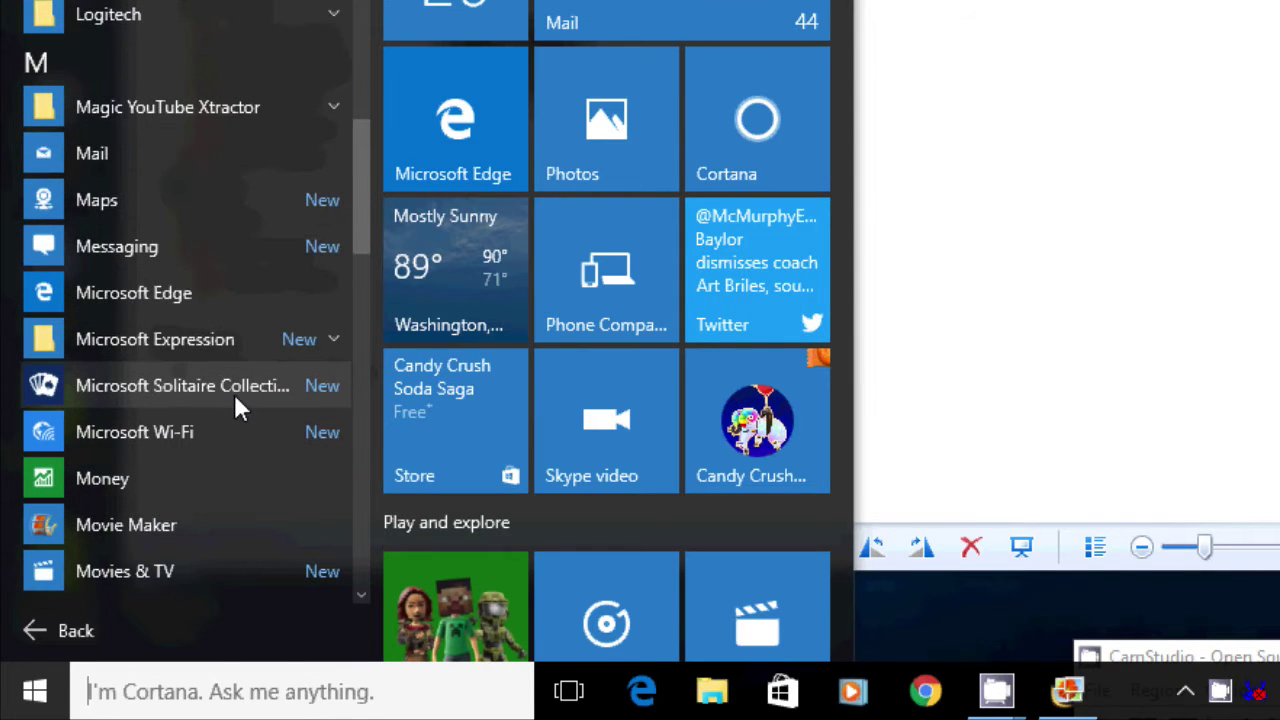
pyautogui.click(136, 525)
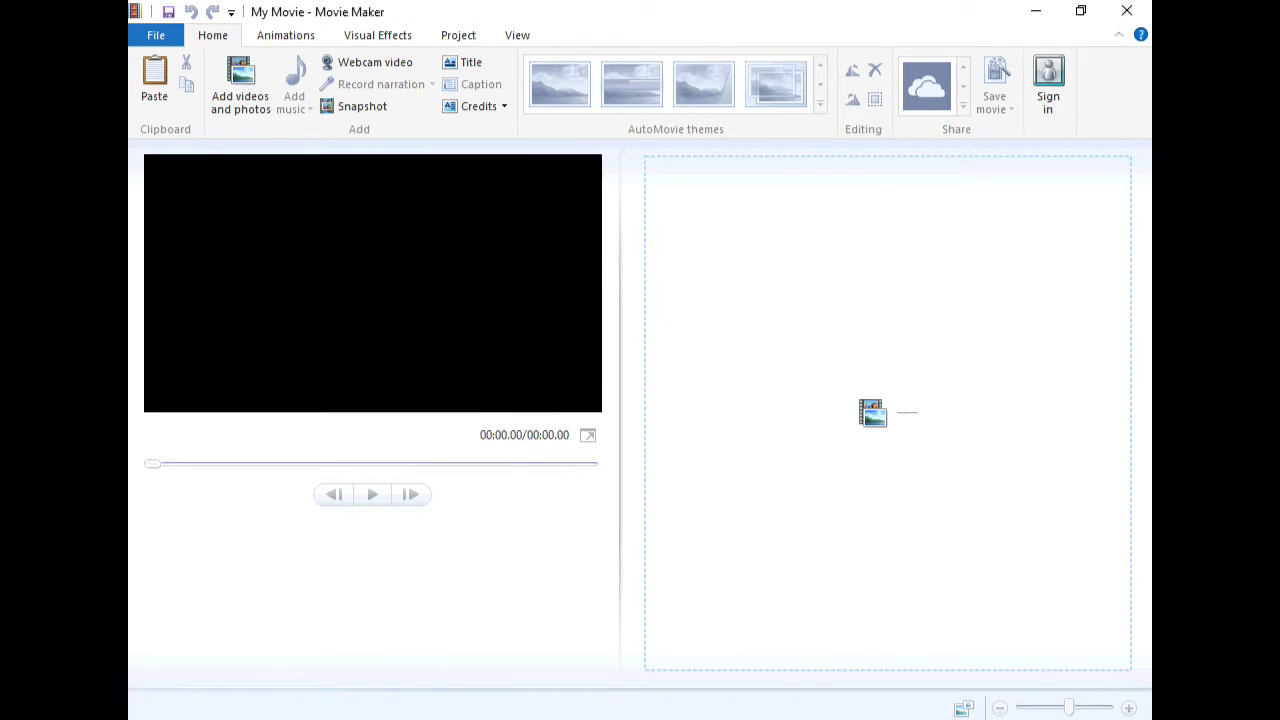
pyautogui.press('super+e')
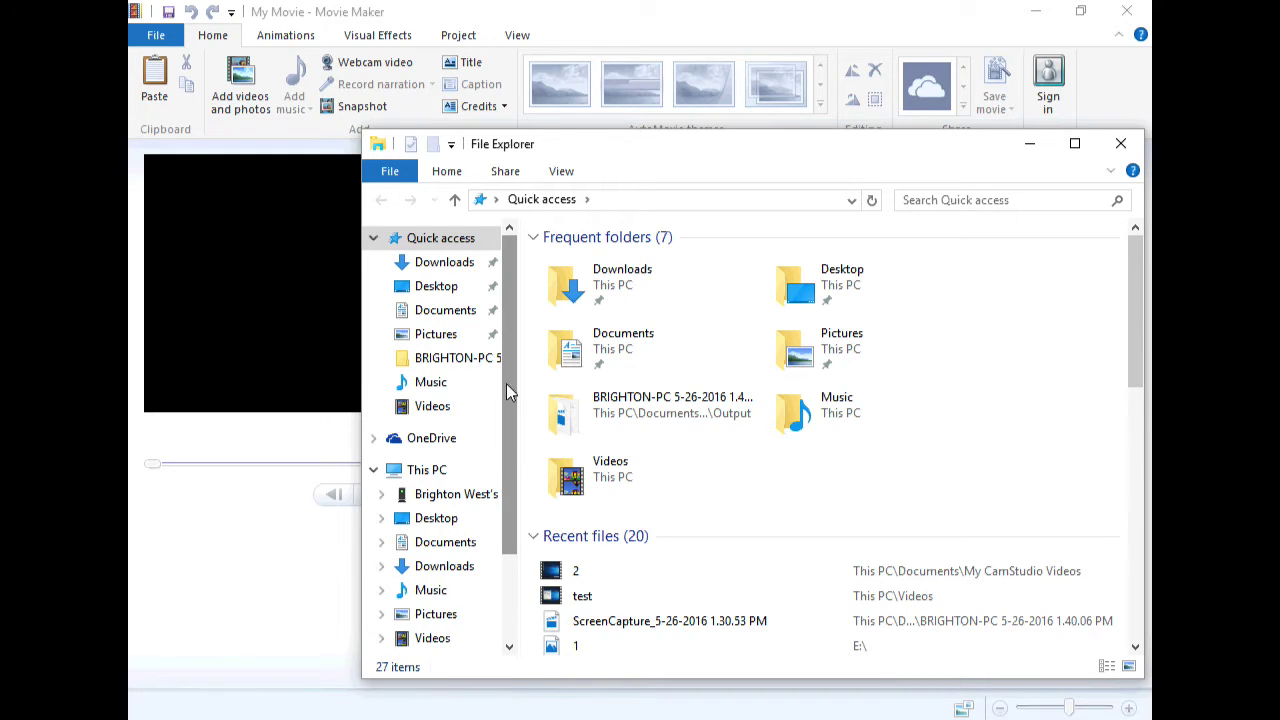
pyautogui.click(452, 615)
pyautogui.doubleClick(713, 302)
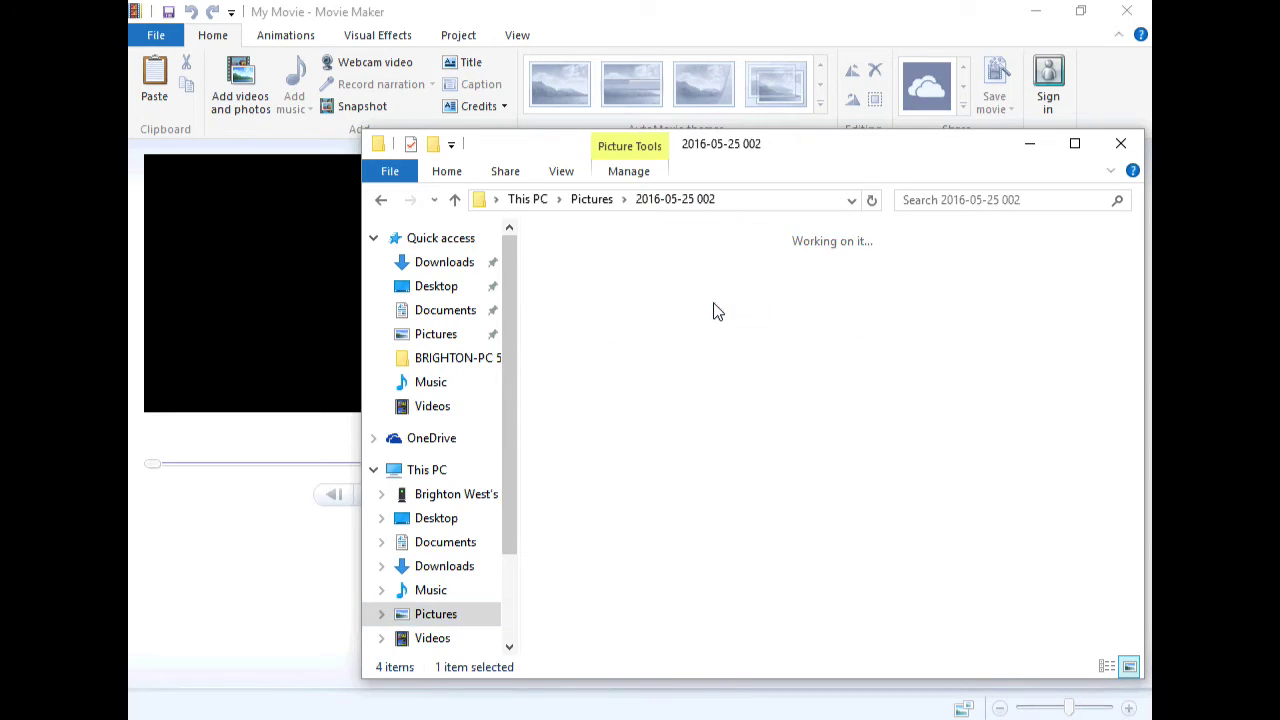
pyautogui.moveTo(717, 150); pyautogui.dragTo(1136, 371)
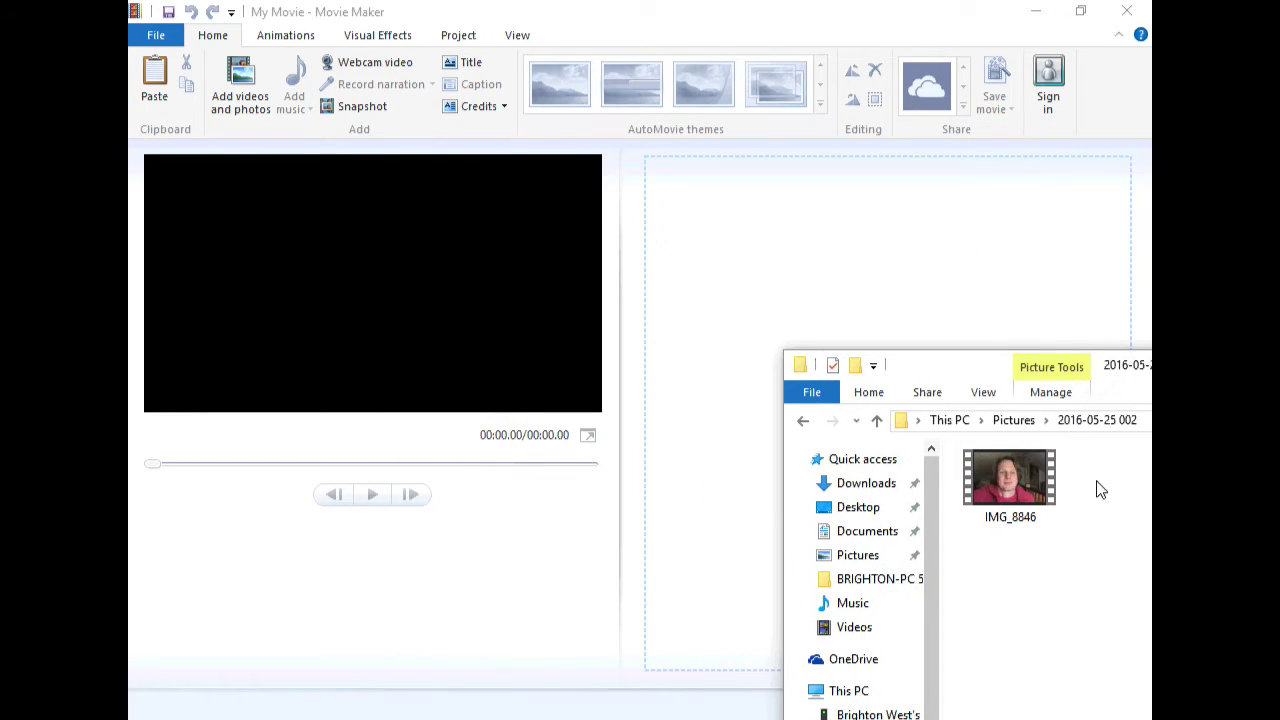
pyautogui.moveTo(1010, 482); pyautogui.dragTo(849, 285)
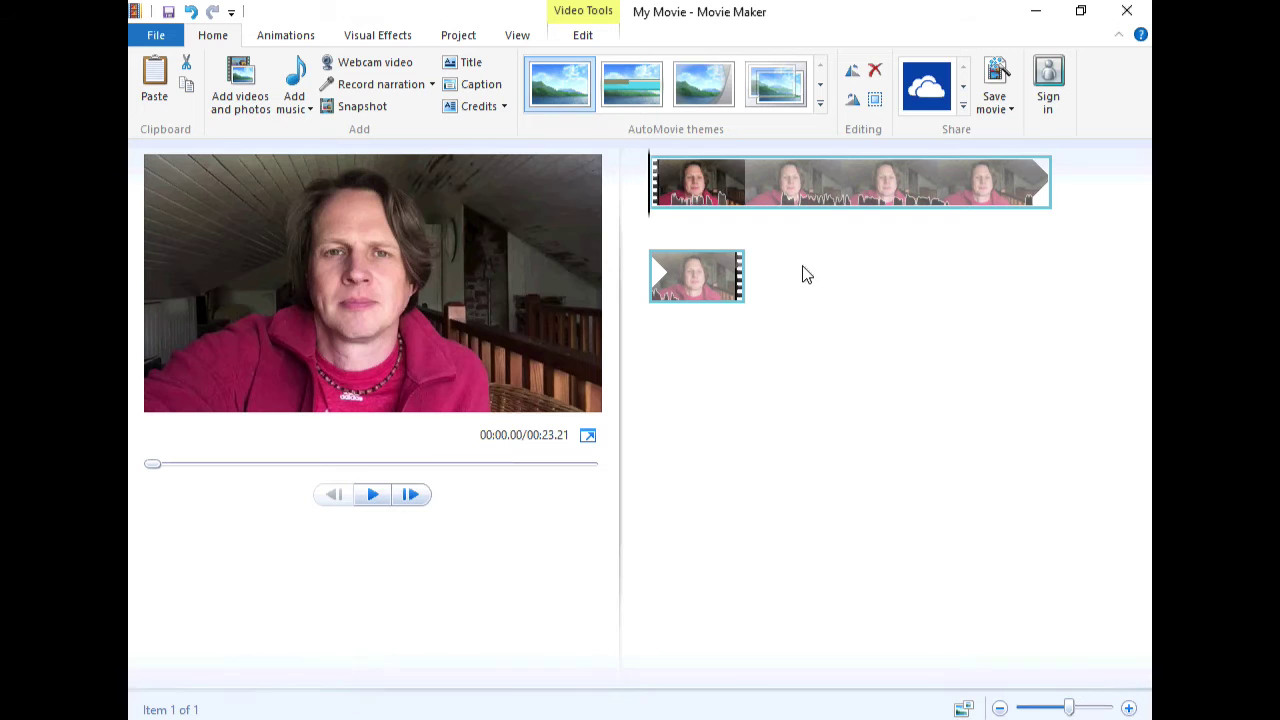
# Play and scrub the clip's intro, then park the playhead at about 00:06.40
pyautogui.moveTo(672, 211)
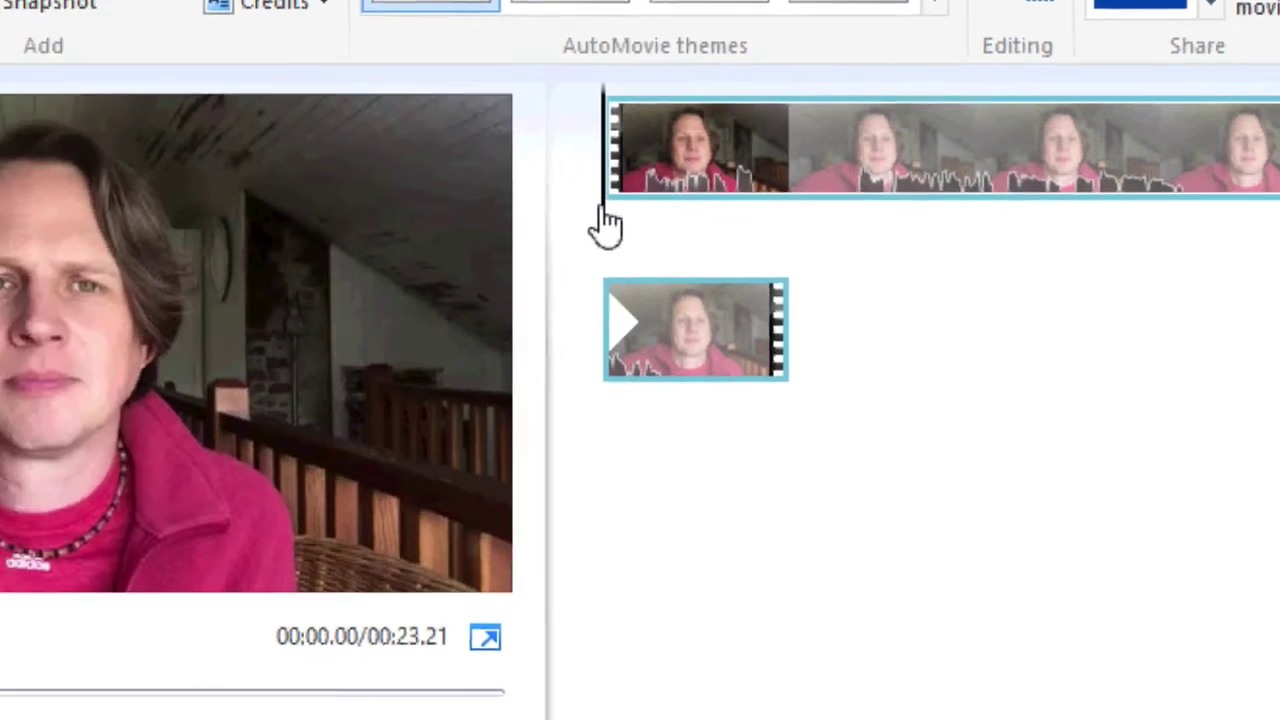
pyautogui.press('space')
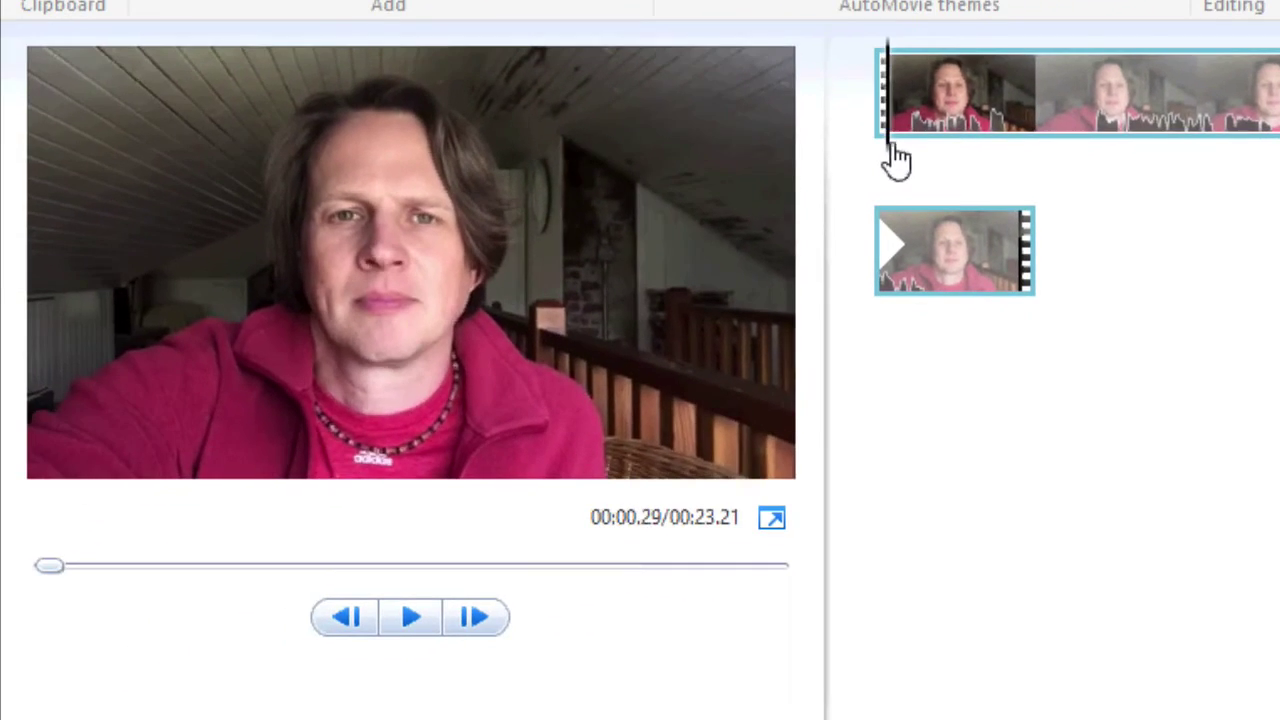
pyautogui.moveTo(905, 160)
pyautogui.mouseDown()
pyautogui.moveTo(949, 166)
pyautogui.moveTo(878, 170)
pyautogui.moveTo(877, 157)
pyautogui.moveTo(914, 165)
pyautogui.mouseUp()
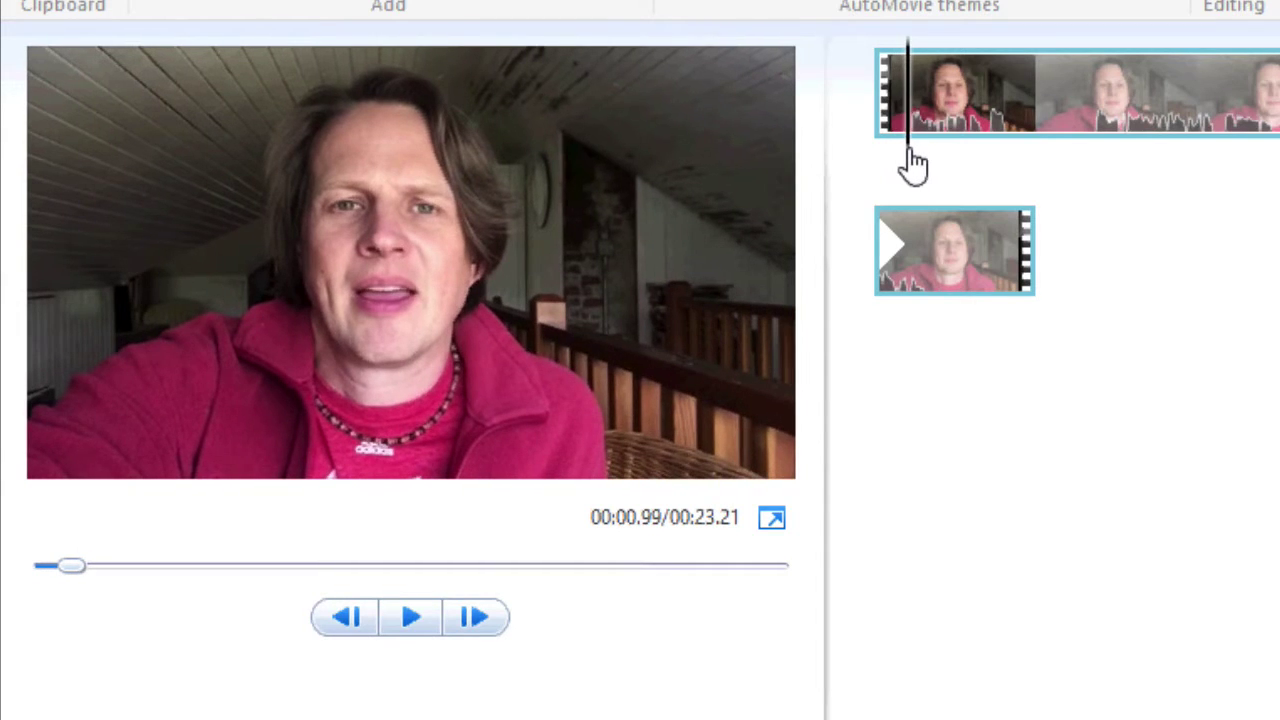
pyautogui.click(413, 618)
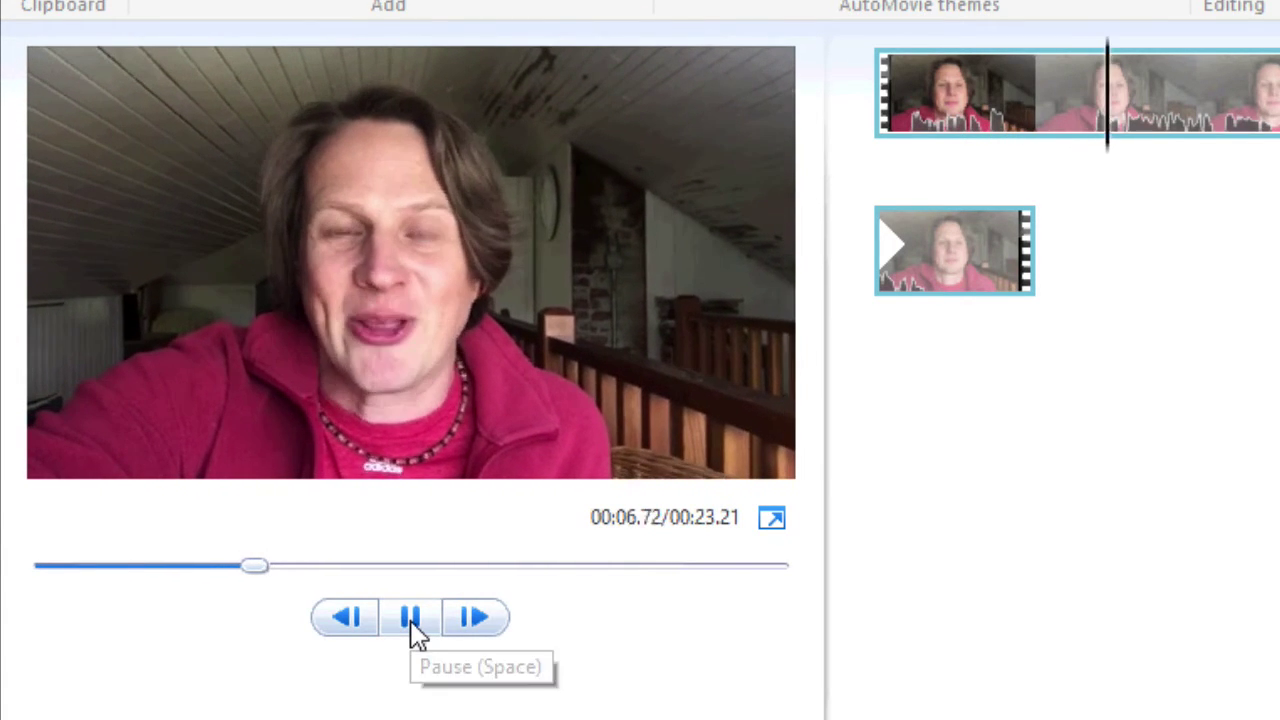
pyautogui.click(412, 628)
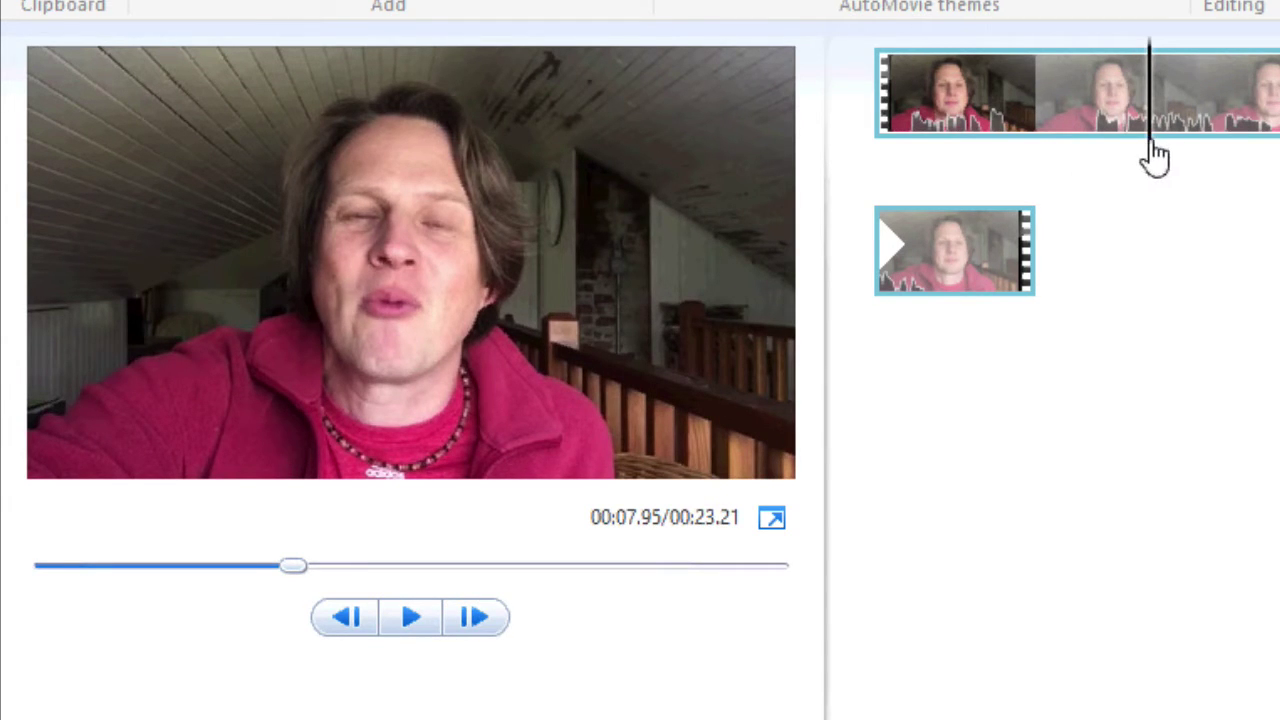
pyautogui.moveTo(1150, 145); pyautogui.dragTo(1094, 145)
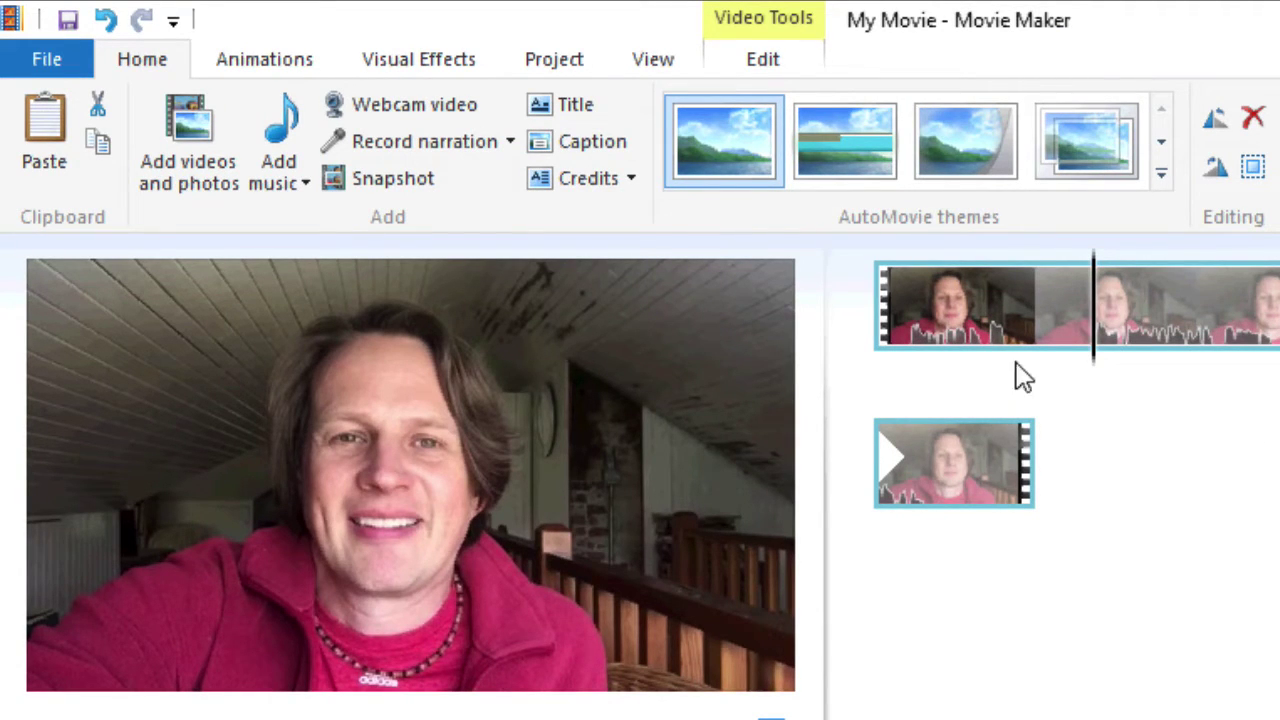
# Split the clip at about 6.35 seconds and remove the opening piece
pyautogui.click(748, 72)
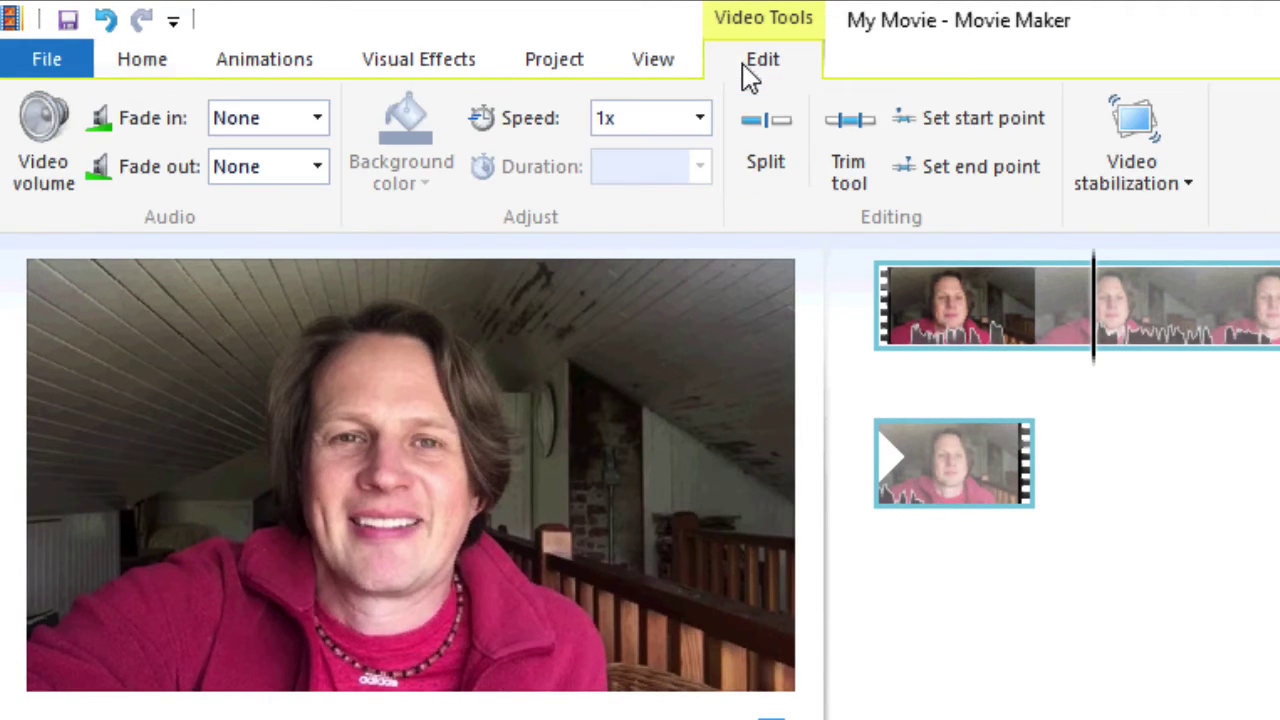
pyautogui.click(760, 124)
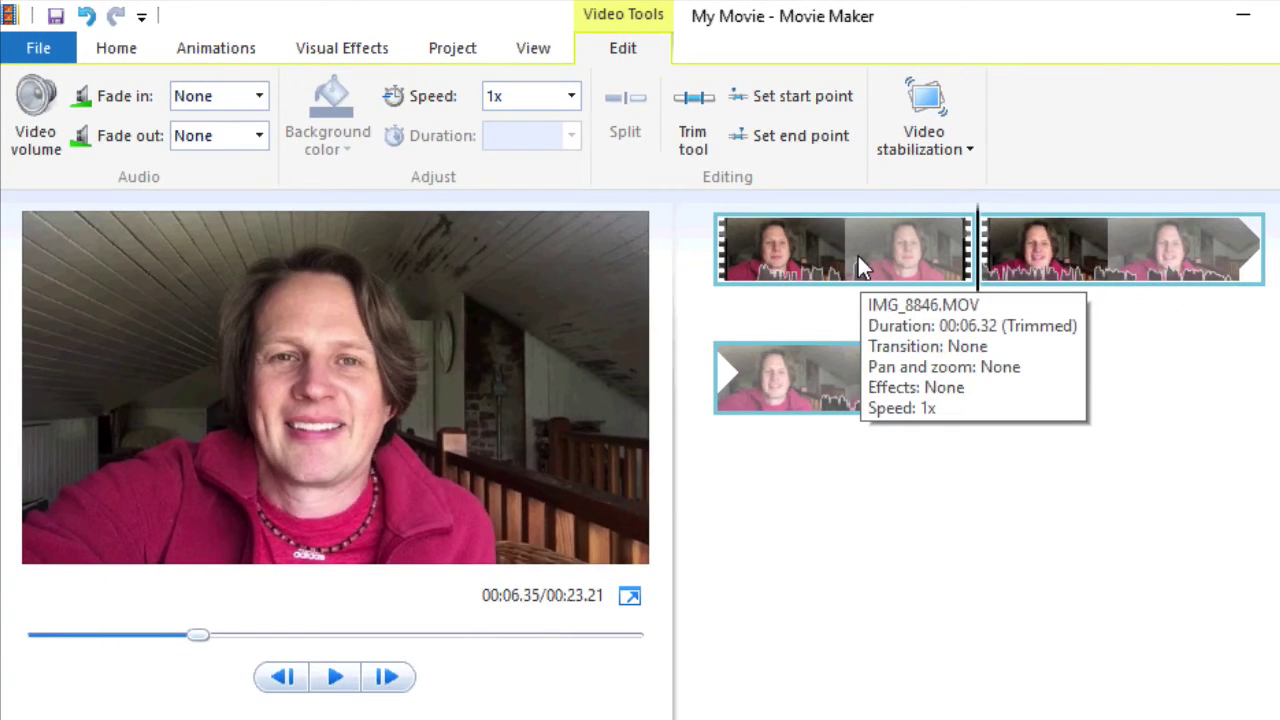
pyautogui.rightClick(857, 253)
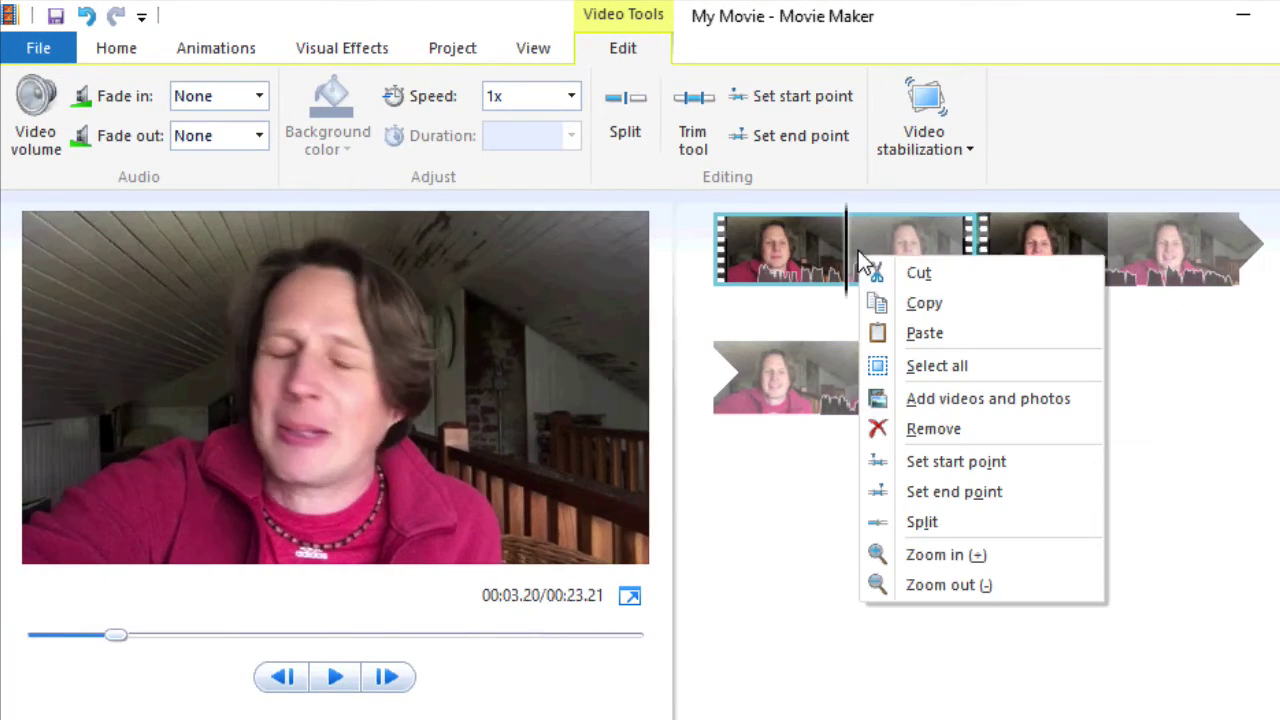
pyautogui.click(932, 428)
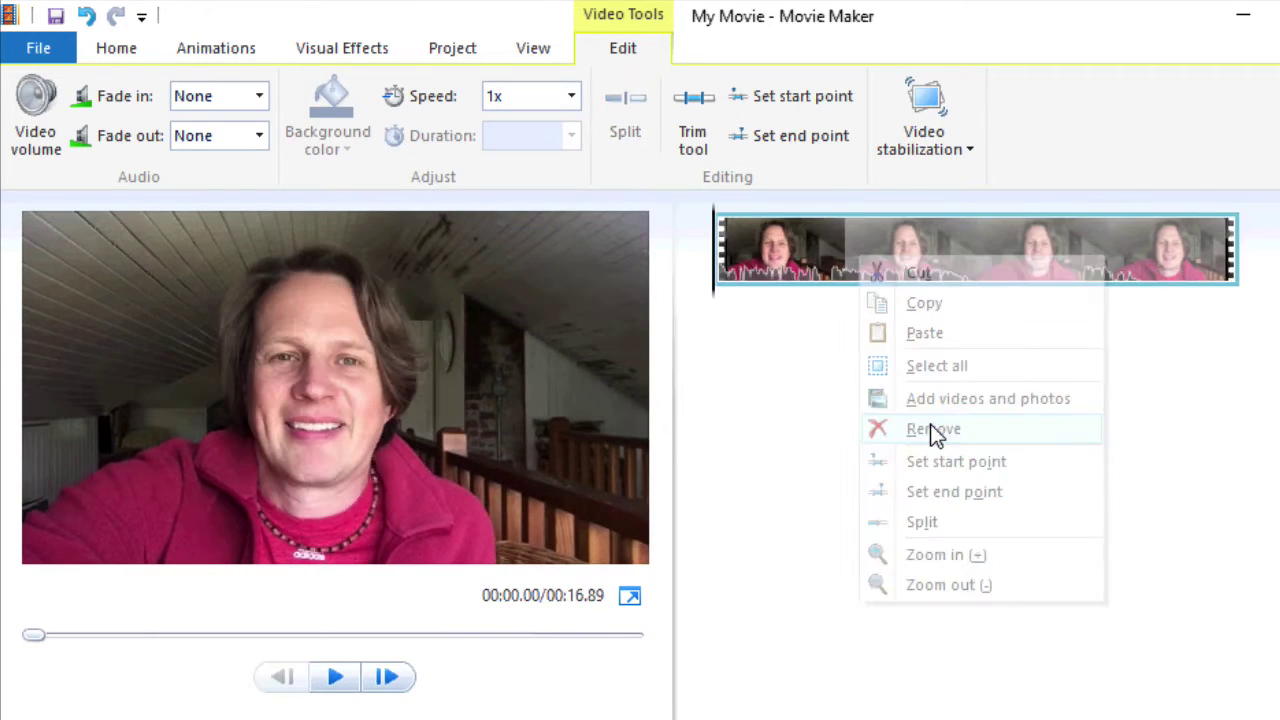
# Split near the end and remove the trailing 2.5 seconds, leaving a 14.37-second movie
pyautogui.click(330, 682)
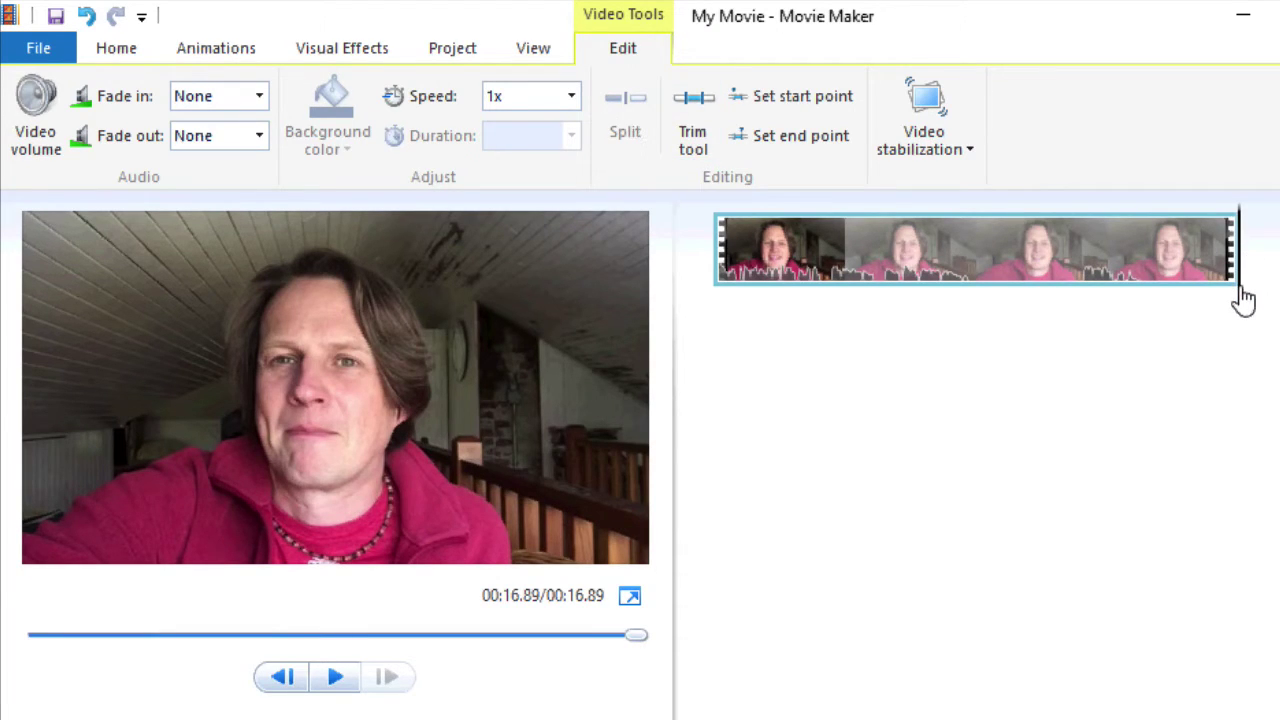
pyautogui.moveTo(1243, 300); pyautogui.dragTo(1163, 302)
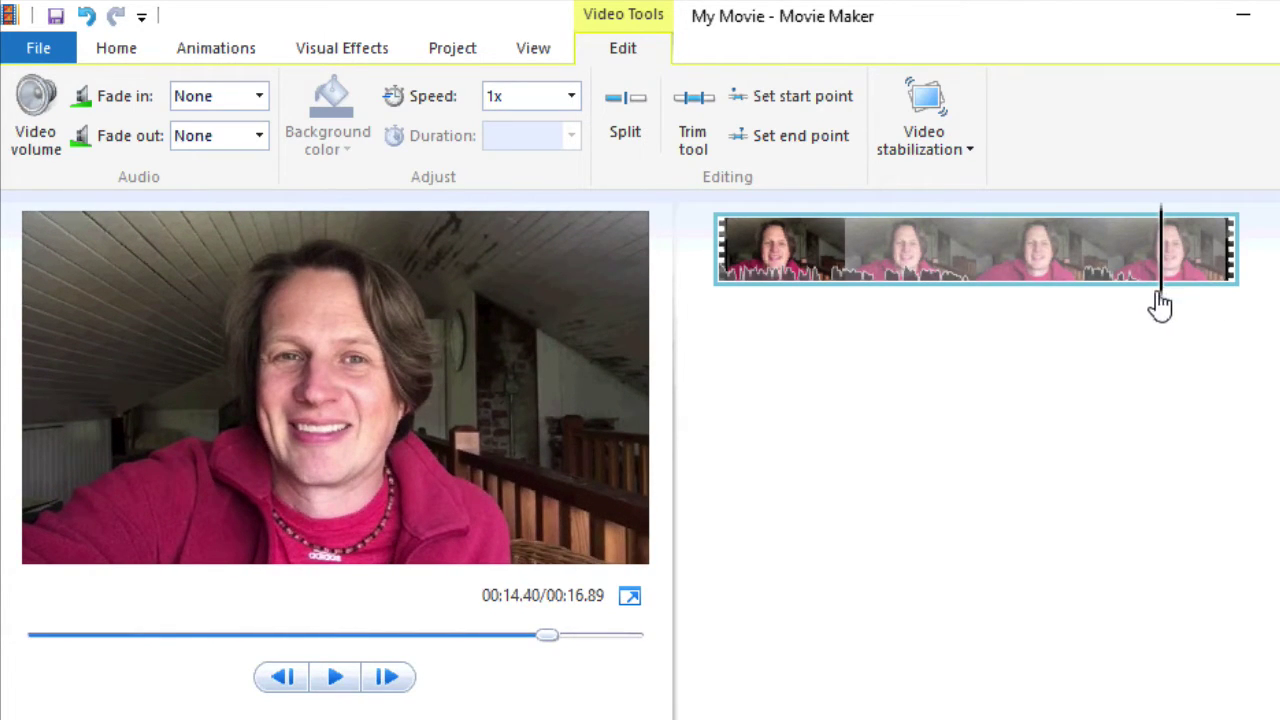
pyautogui.click(638, 138)
pyautogui.rightClick(1150, 252)
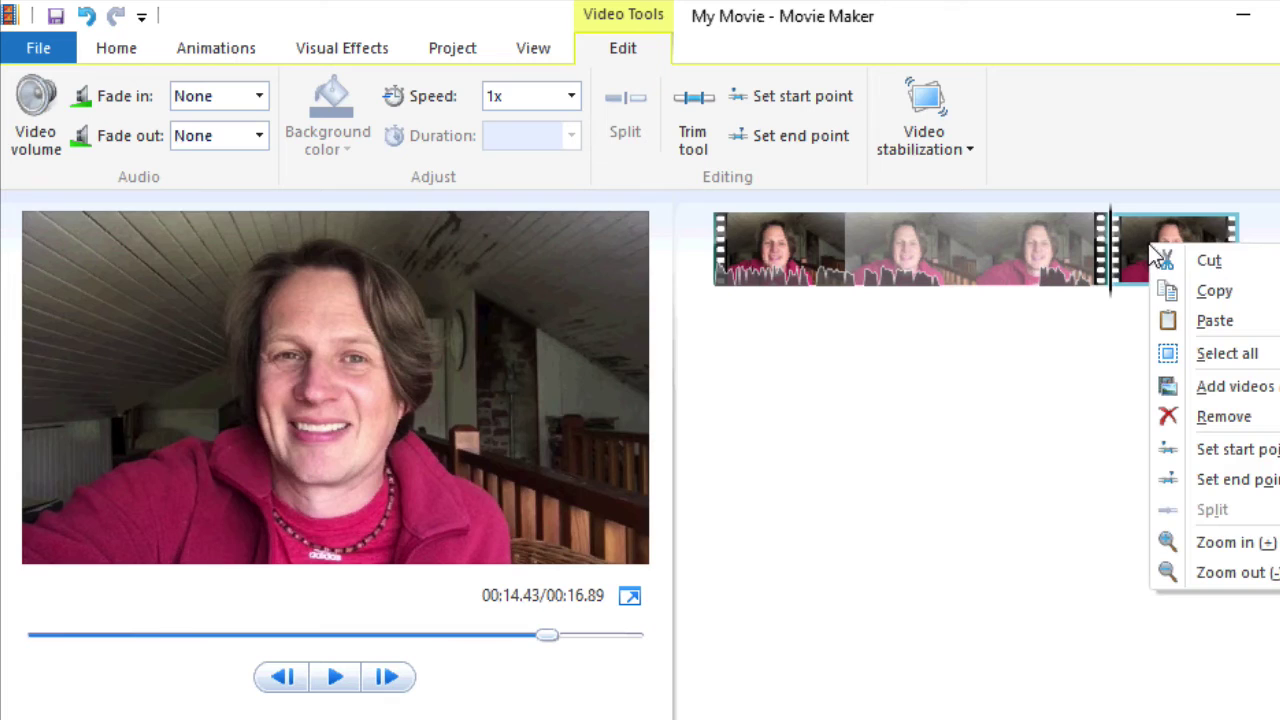
pyautogui.click(1190, 418)
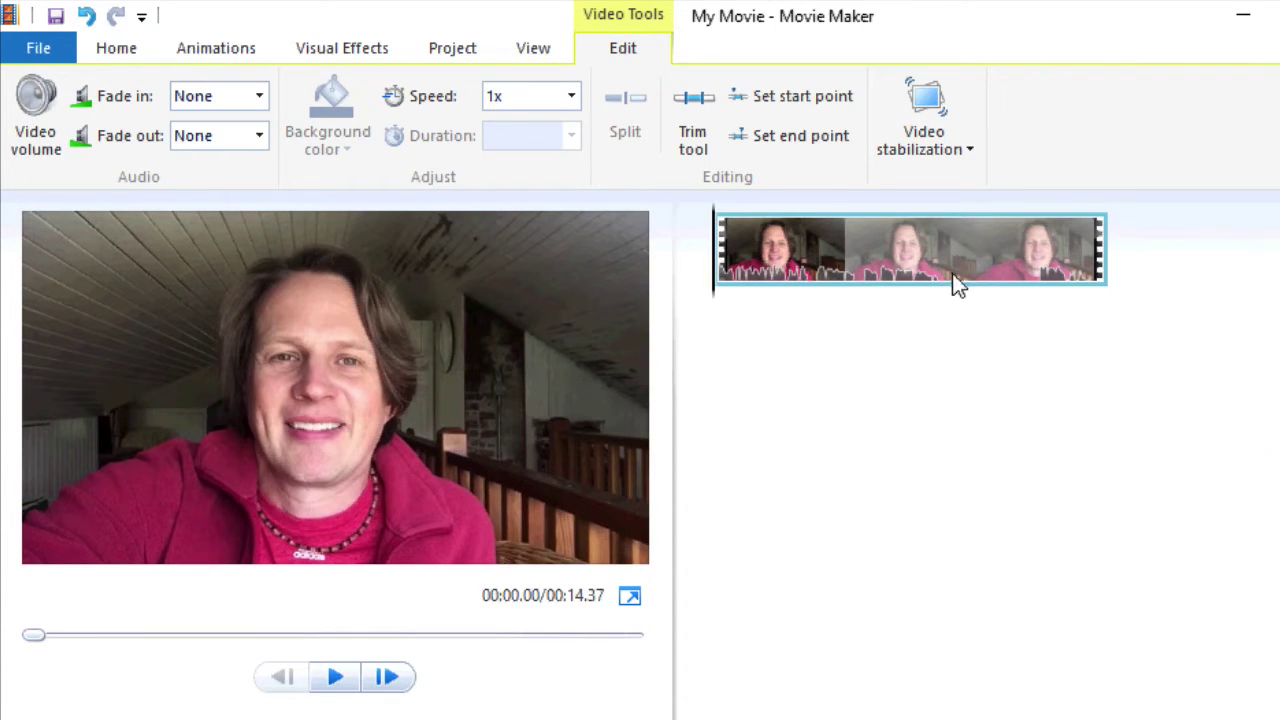
# Split at 8.35 and 11.87 seconds and remove the middle piece, leaving 00:10.85
pyautogui.moveTo(713, 300); pyautogui.dragTo(945, 300)
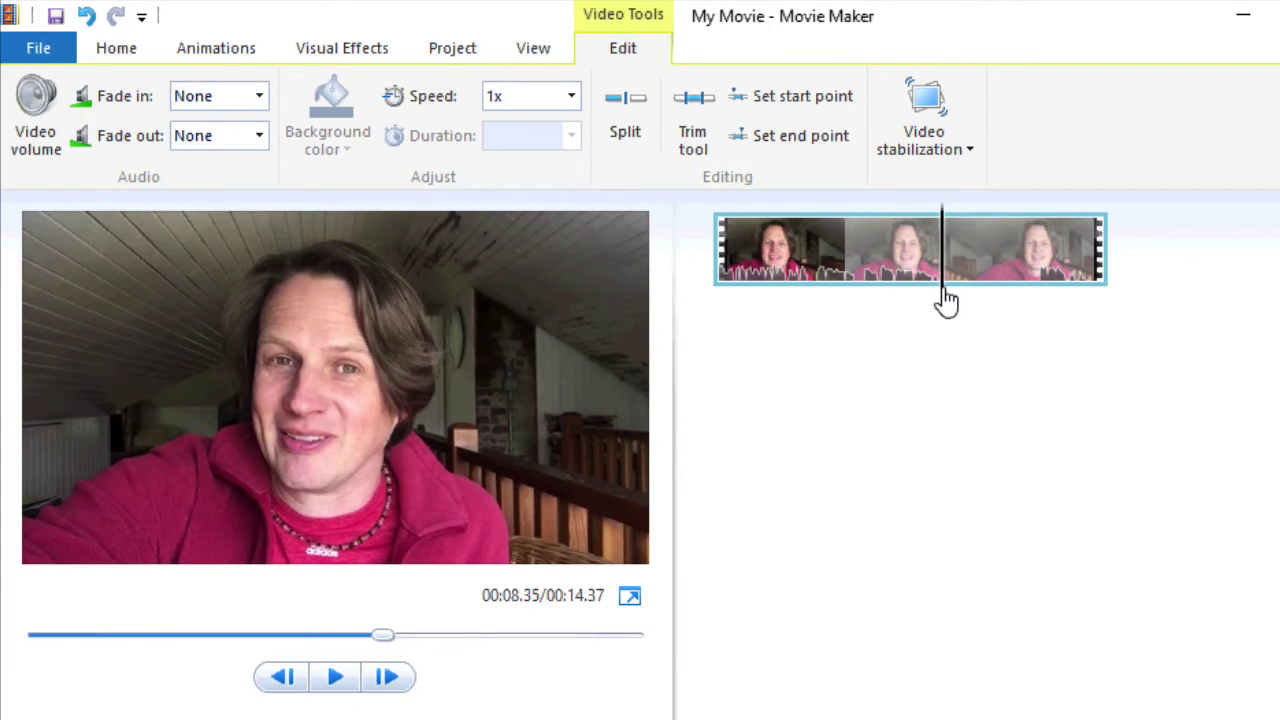
pyautogui.click(625, 118)
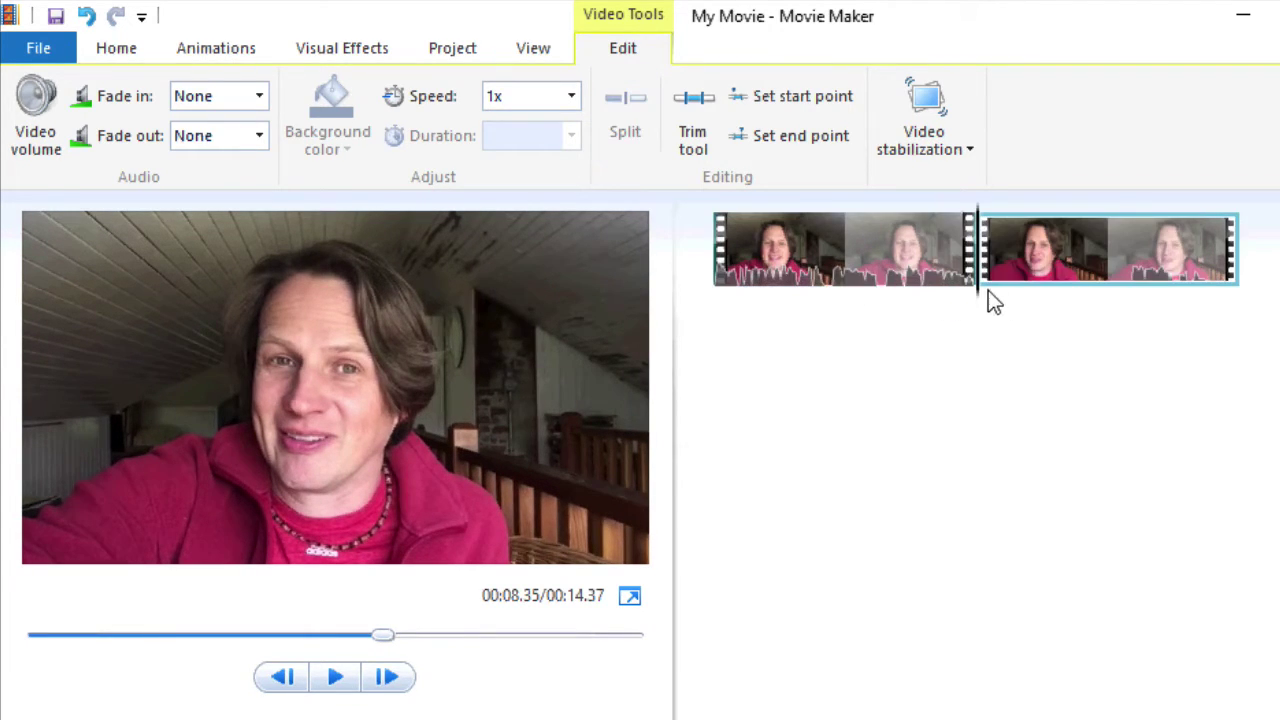
pyautogui.moveTo(980, 300); pyautogui.dragTo(1134, 306)
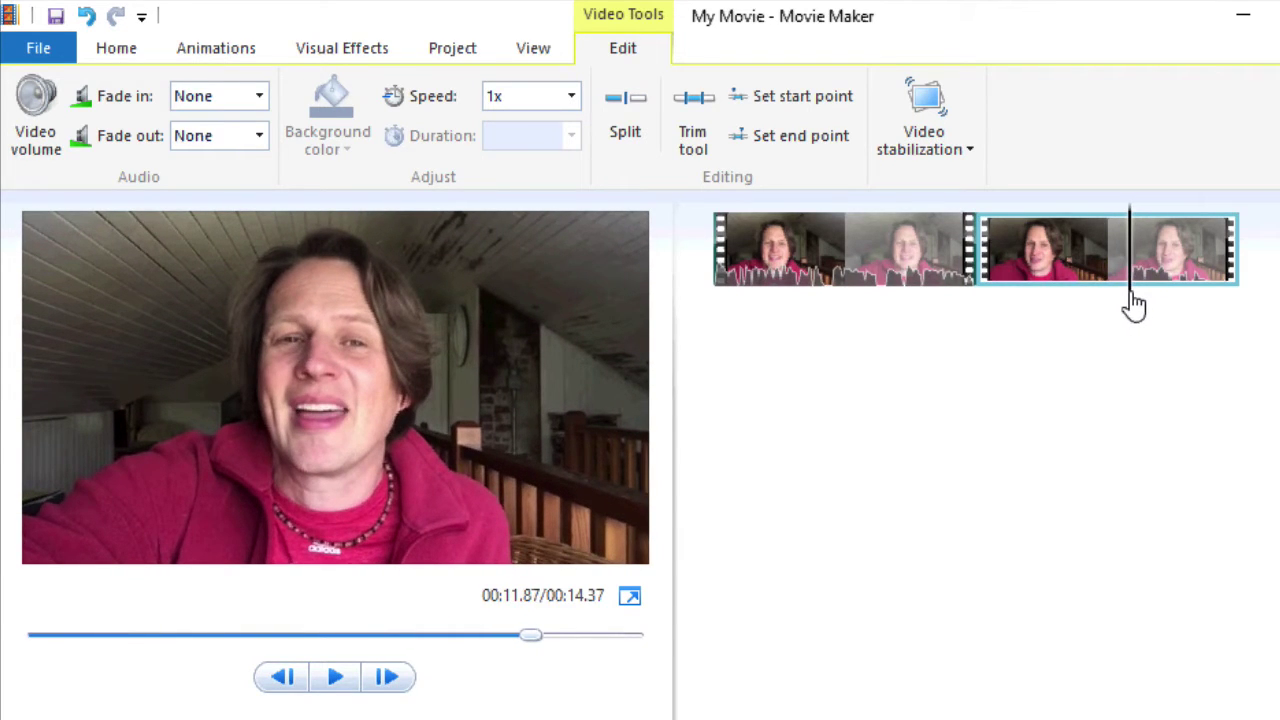
pyautogui.click(625, 118)
pyautogui.click(1080, 277)
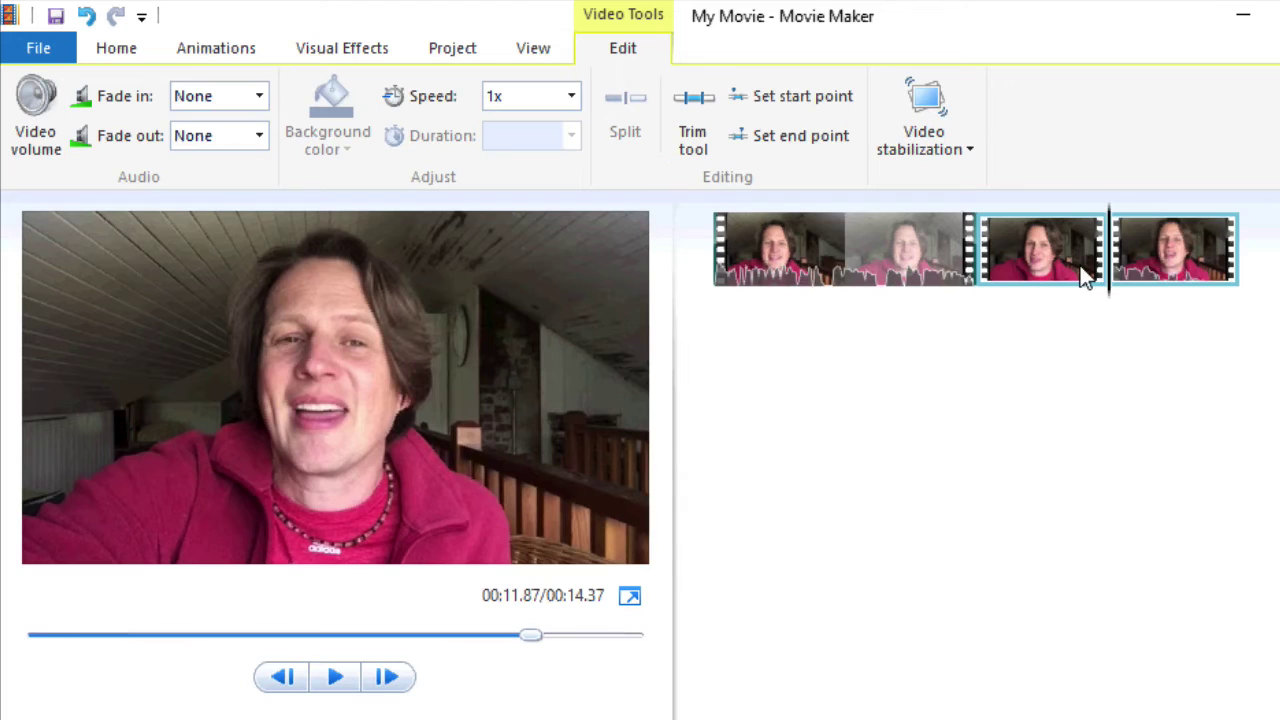
pyautogui.rightClick(1052, 257)
pyautogui.click(1144, 430)
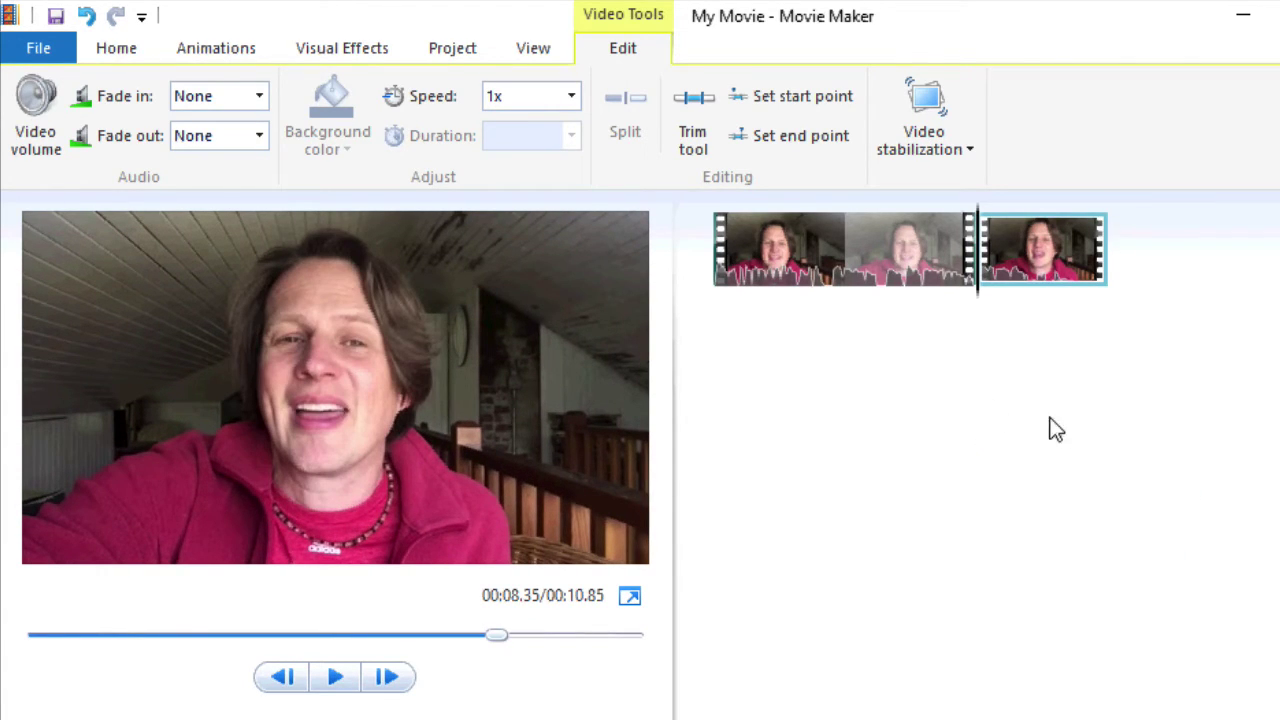
pyautogui.click(956, 292)
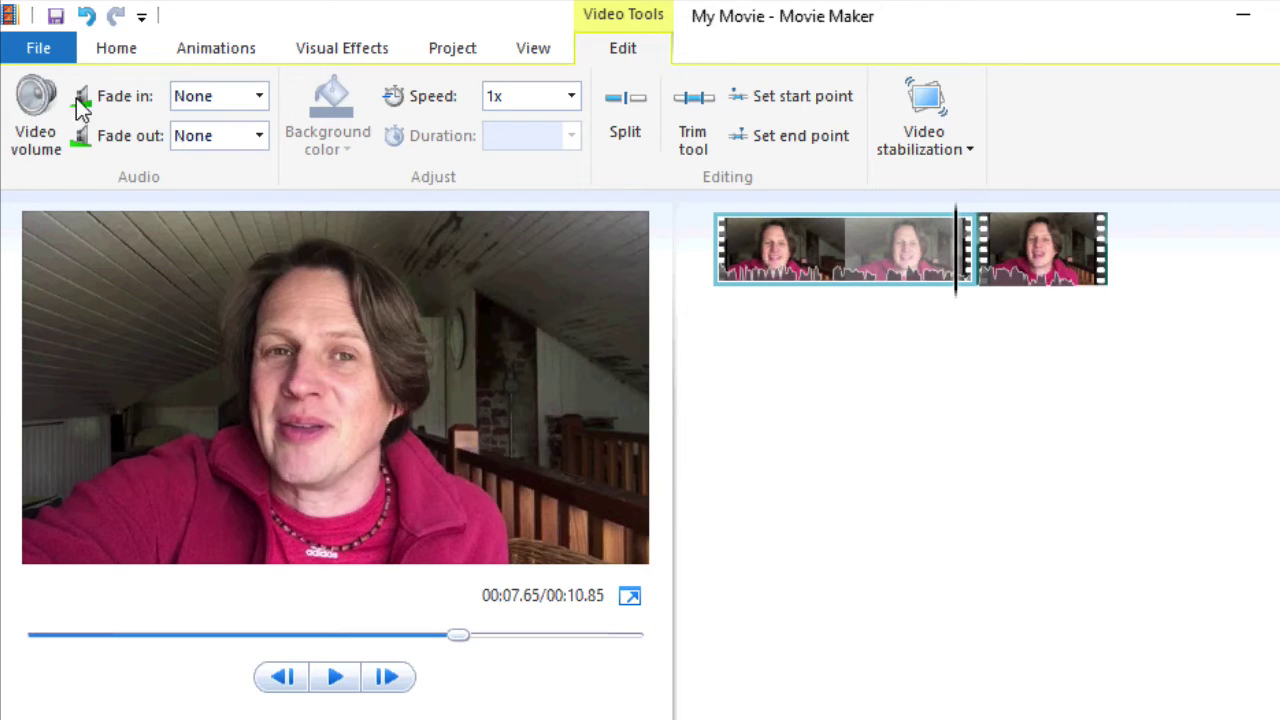
# Save the project in Documents as 'My Movie Maker Project File'
pyautogui.click(55, 16)
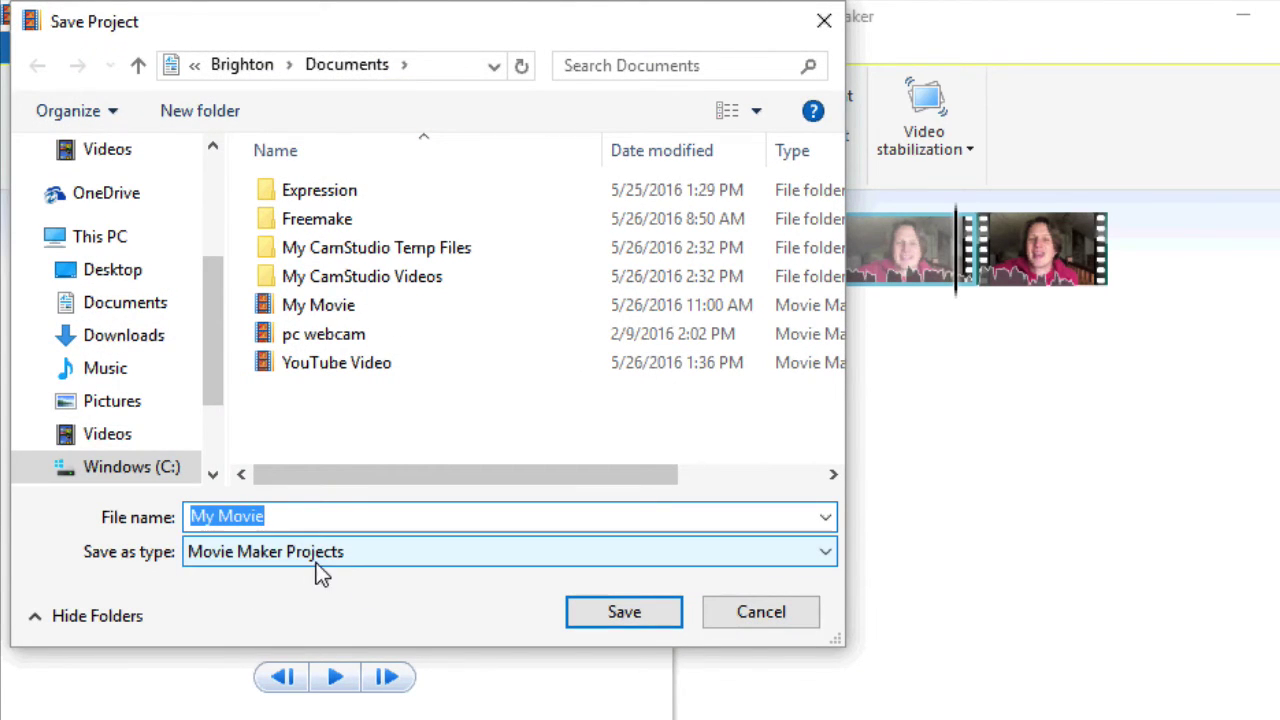
pyautogui.moveTo(300, 520)
pyautogui.mouseDown()
pyautogui.moveTo(85, 500)
pyautogui.moveTo(289, 506)
pyautogui.mouseUp()
pyautogui.write('M')
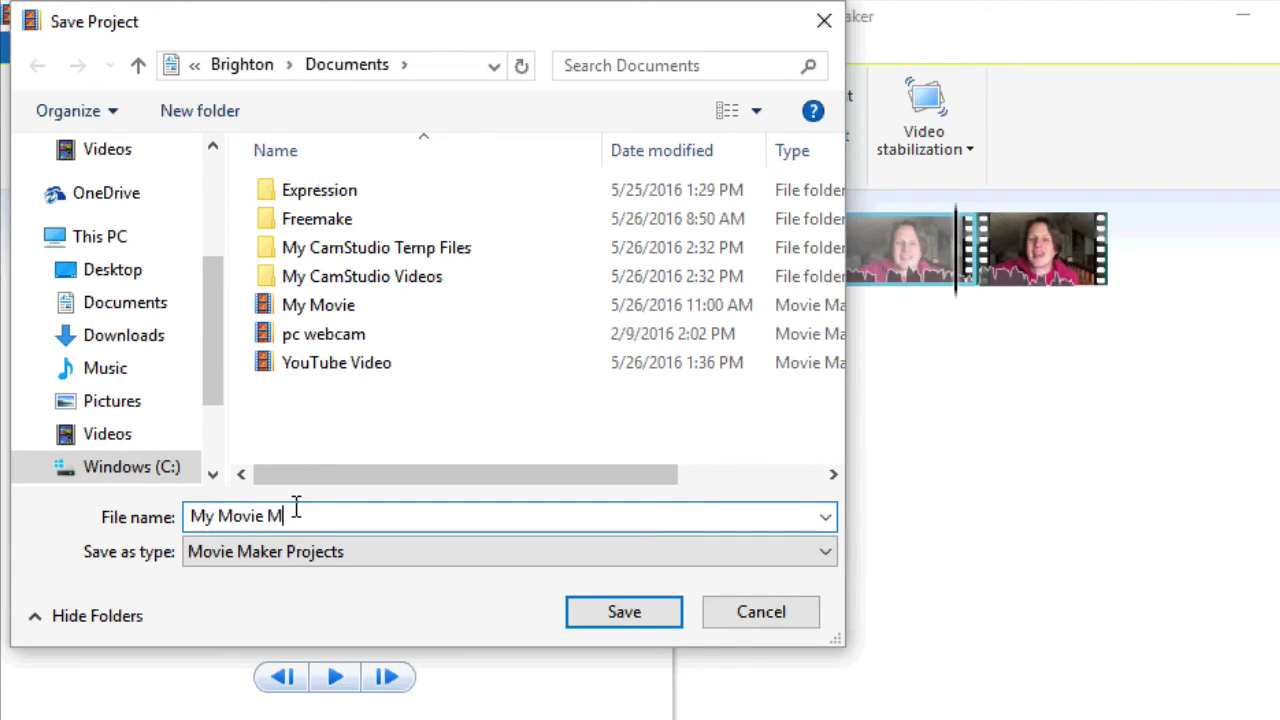
pyautogui.write('aker Project File')
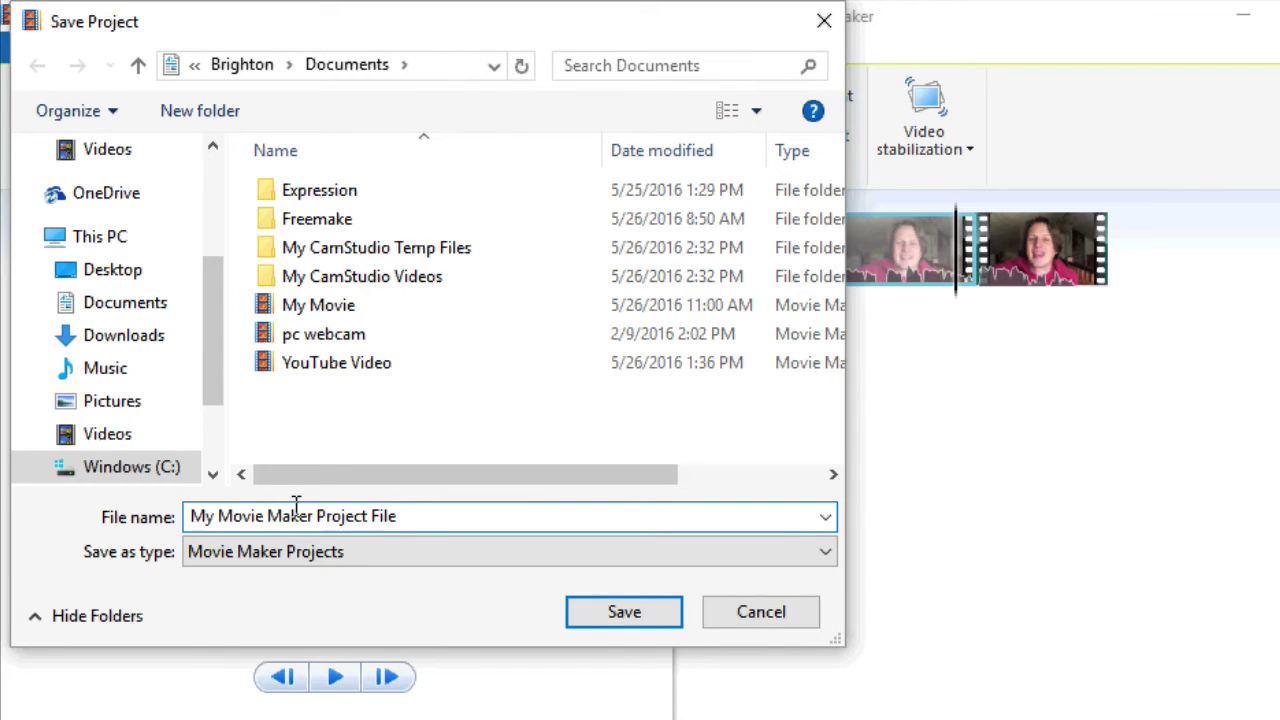
pyautogui.click(622, 612)
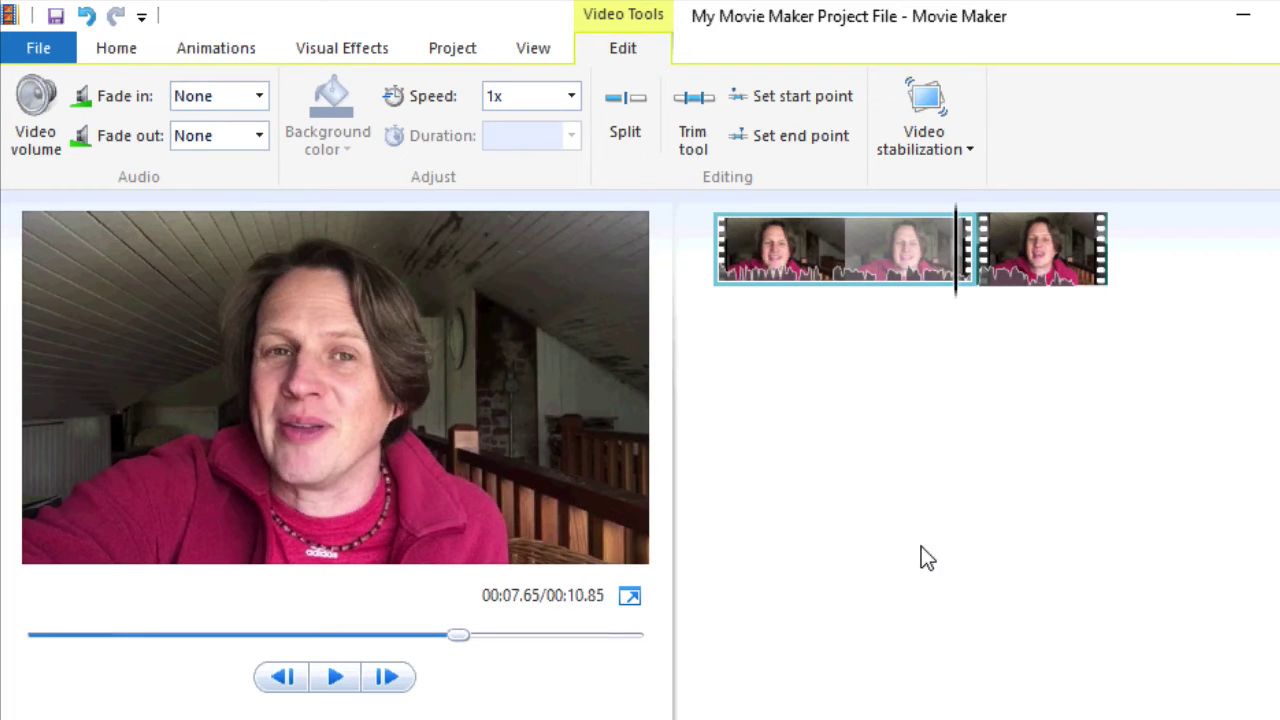
# Start saving the movie with the YouTube setting from the Website settings list
pyautogui.click(118, 50)
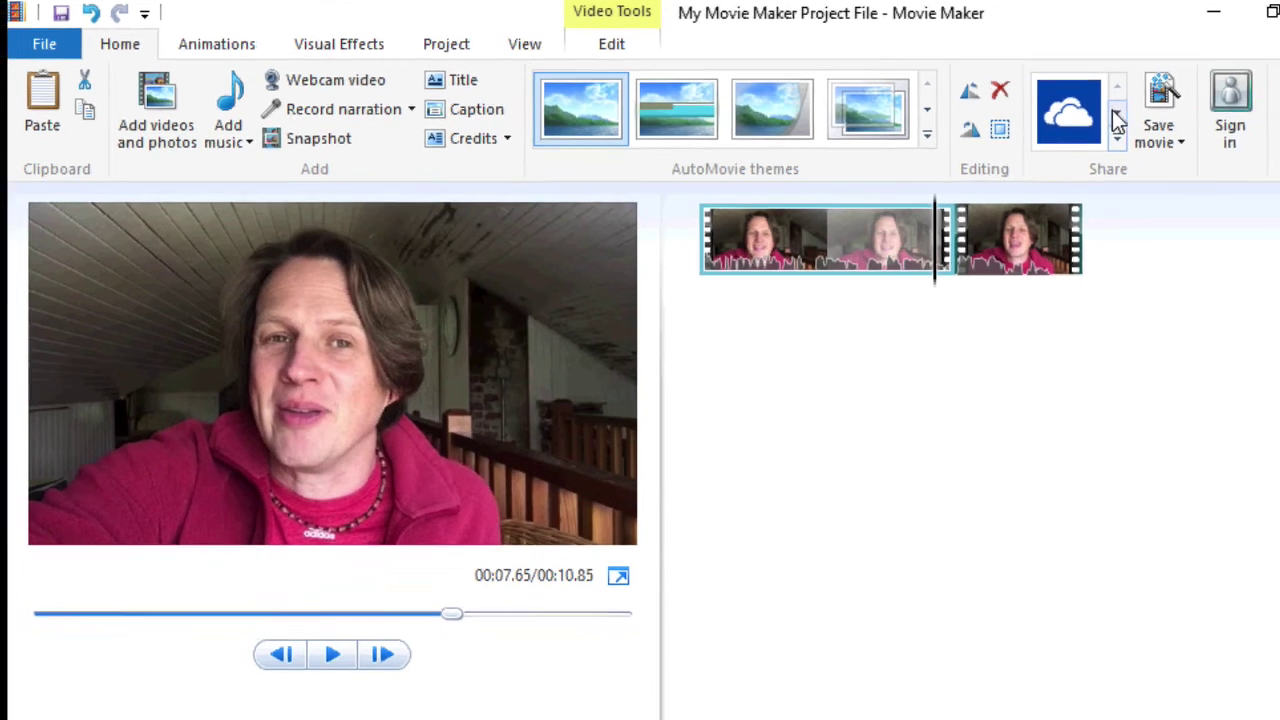
pyautogui.click(1117, 115)
pyautogui.click(1117, 115)
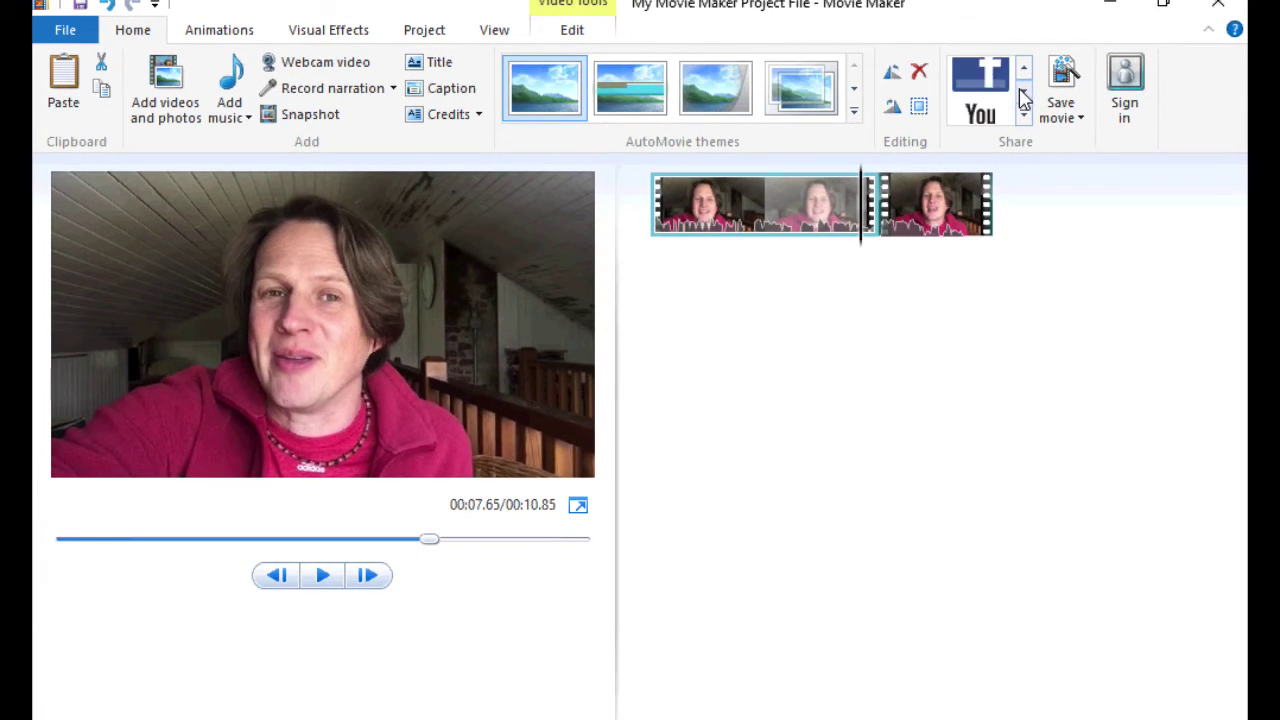
pyautogui.click(1117, 115)
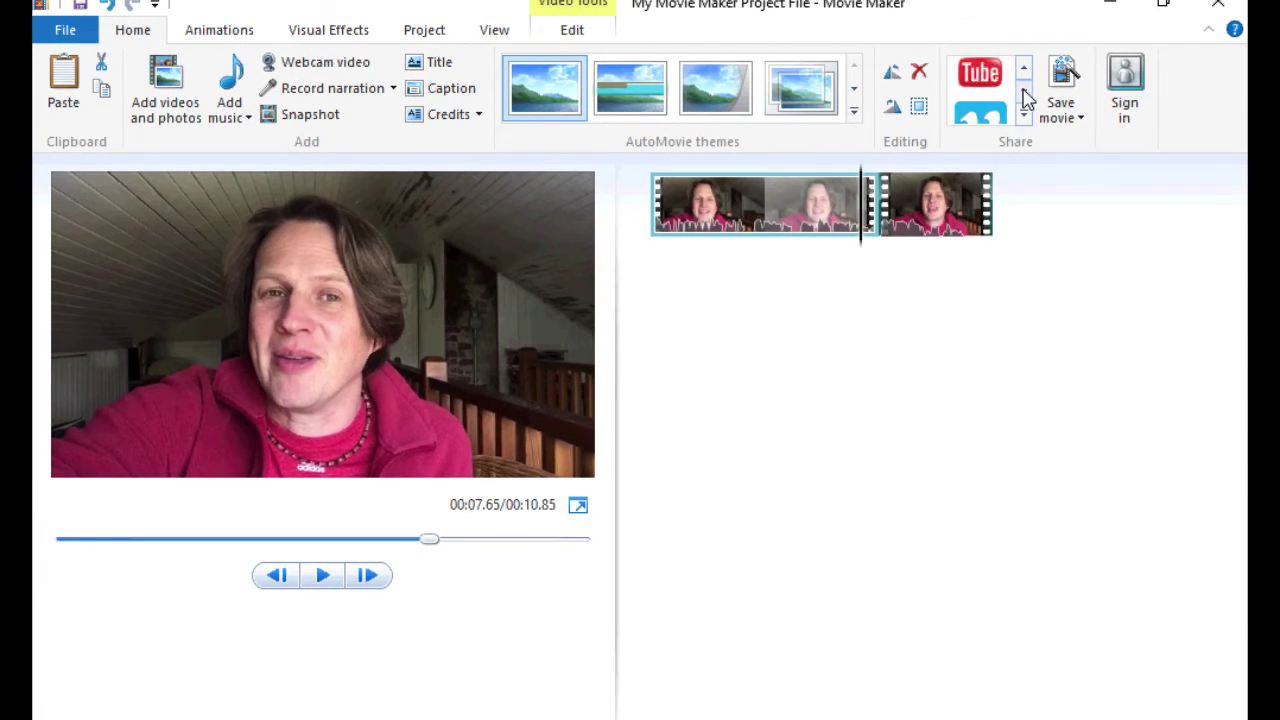
pyautogui.click(1024, 68)
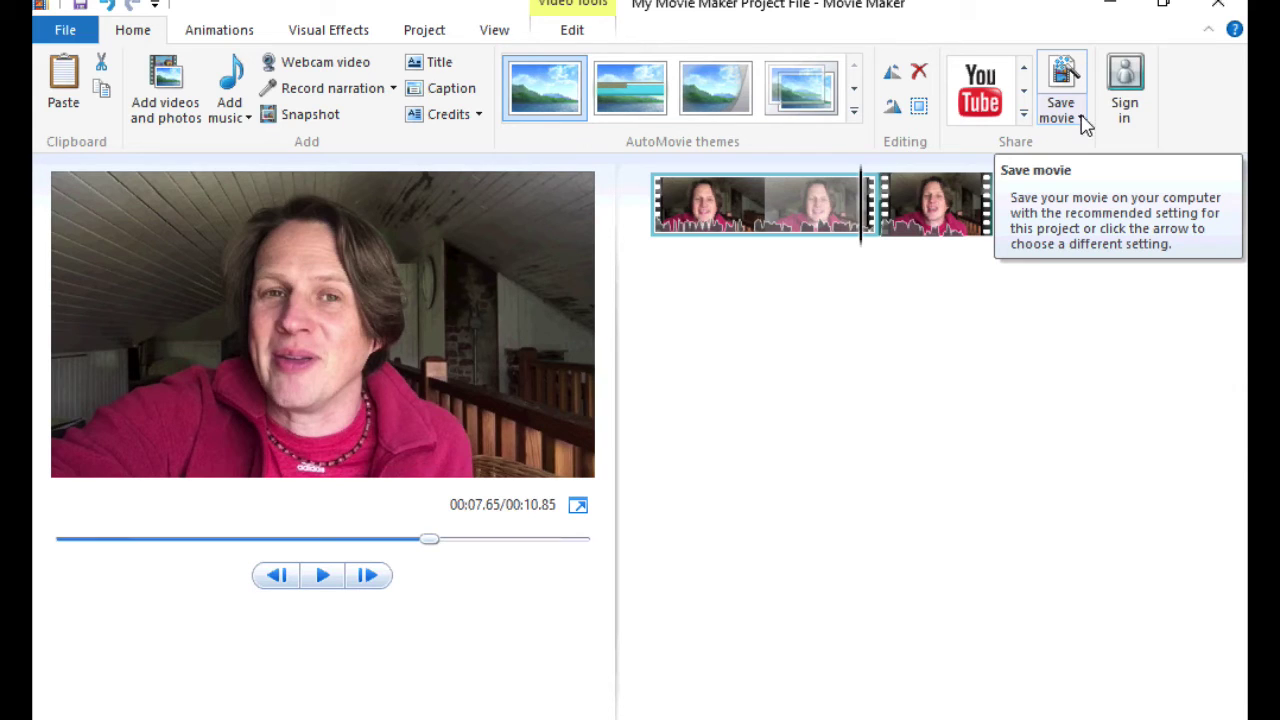
pyautogui.click(1081, 120)
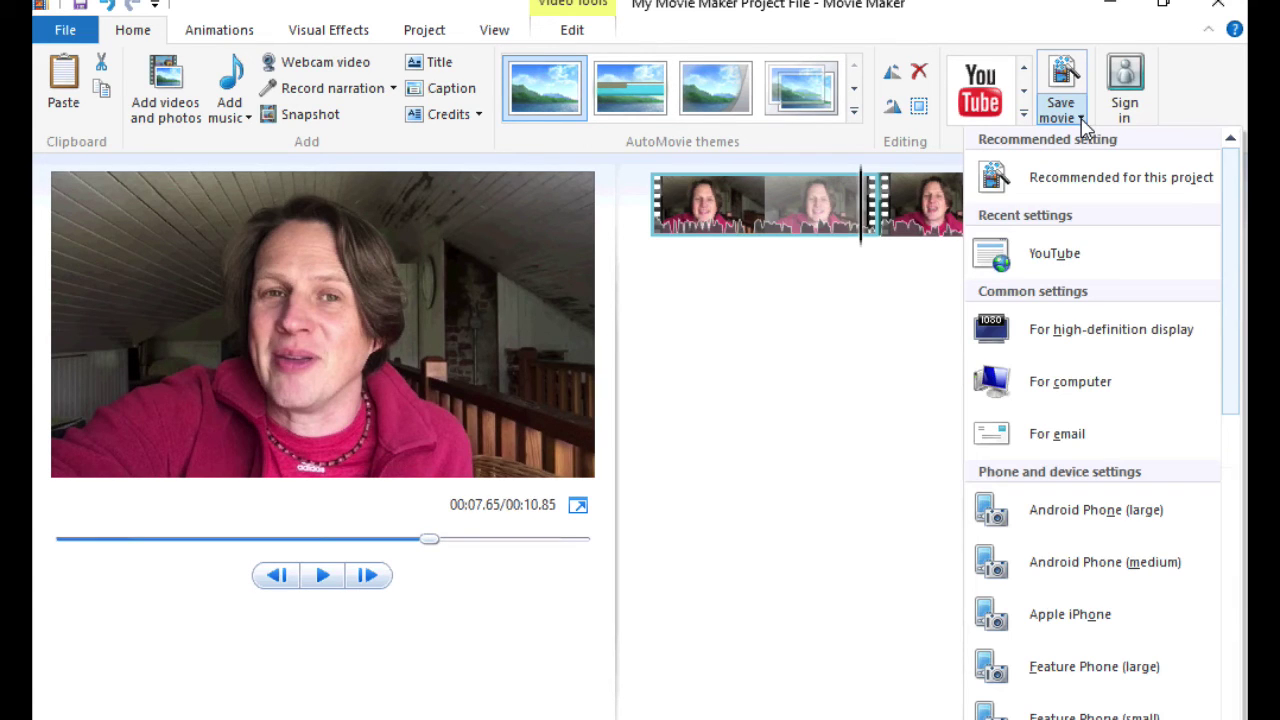
pyautogui.scroll(-5, 1082, 558)
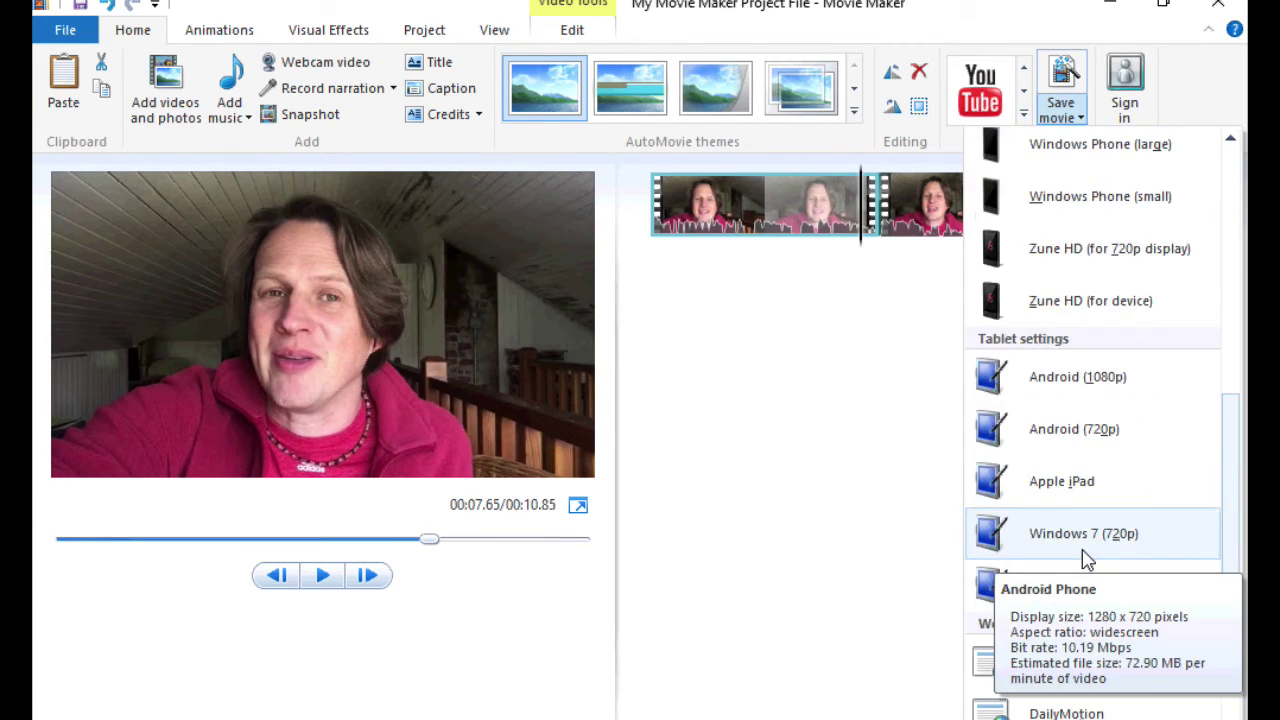
pyautogui.scroll(-3, 1086, 558)
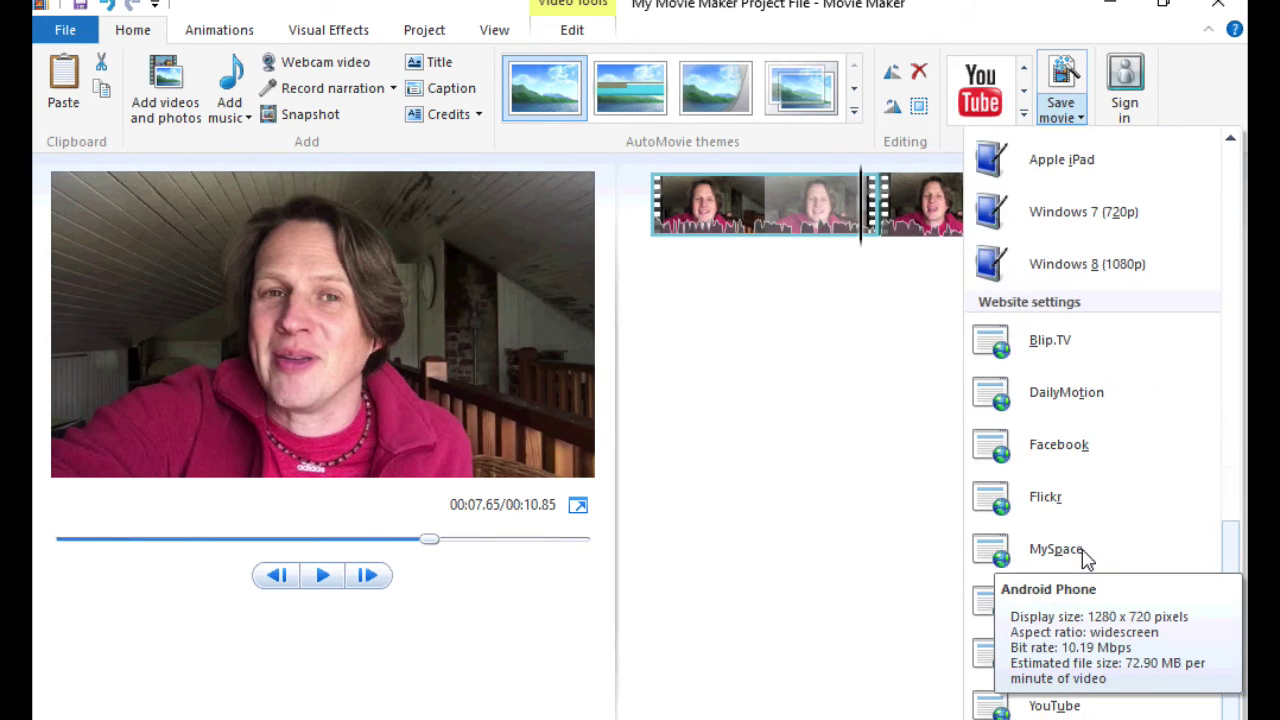
pyautogui.click(1040, 708)
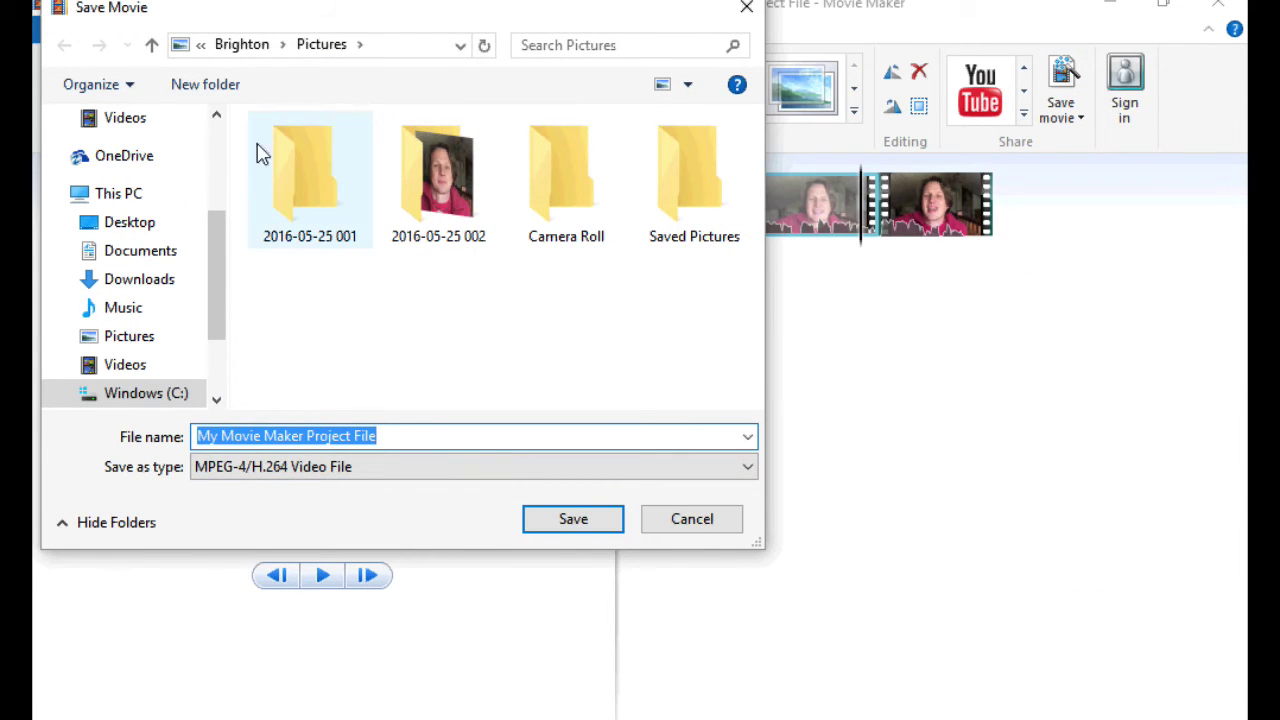
# Export the movie to the Desktop as the MPEG-4 file 'Using iPhone with Movie Maker'
pyautogui.click(145, 226)
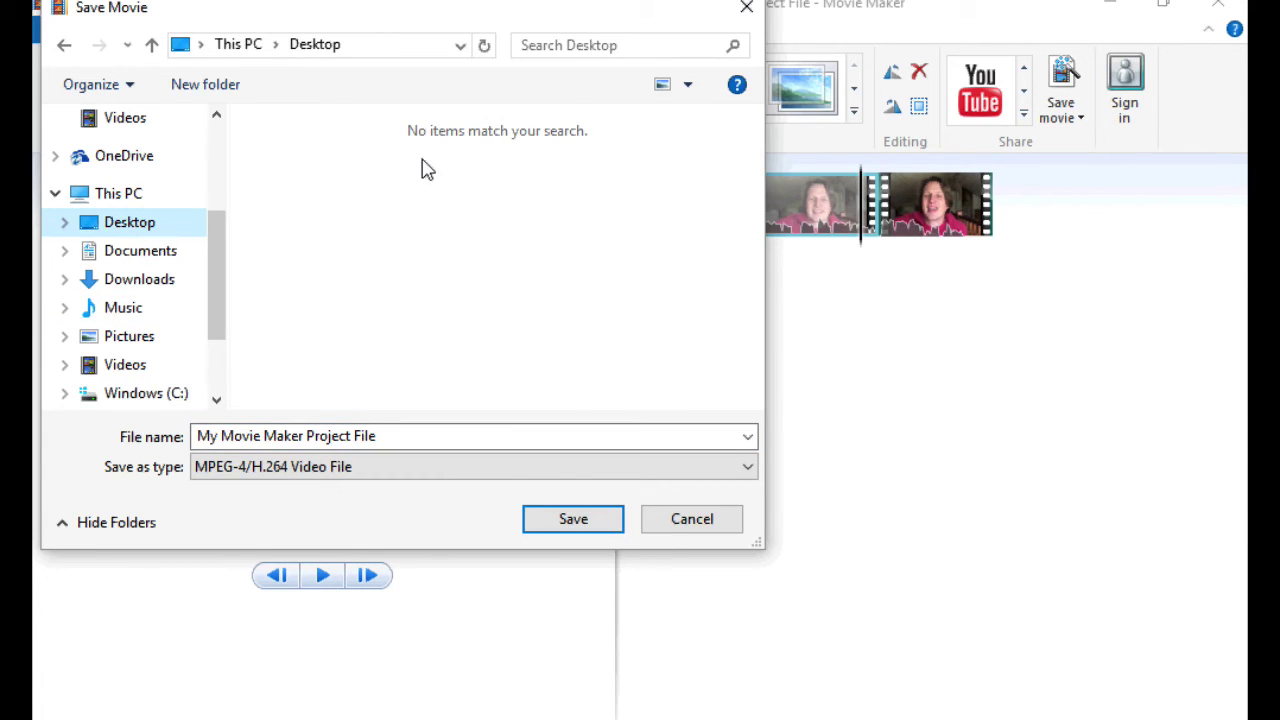
pyautogui.click(392, 438)
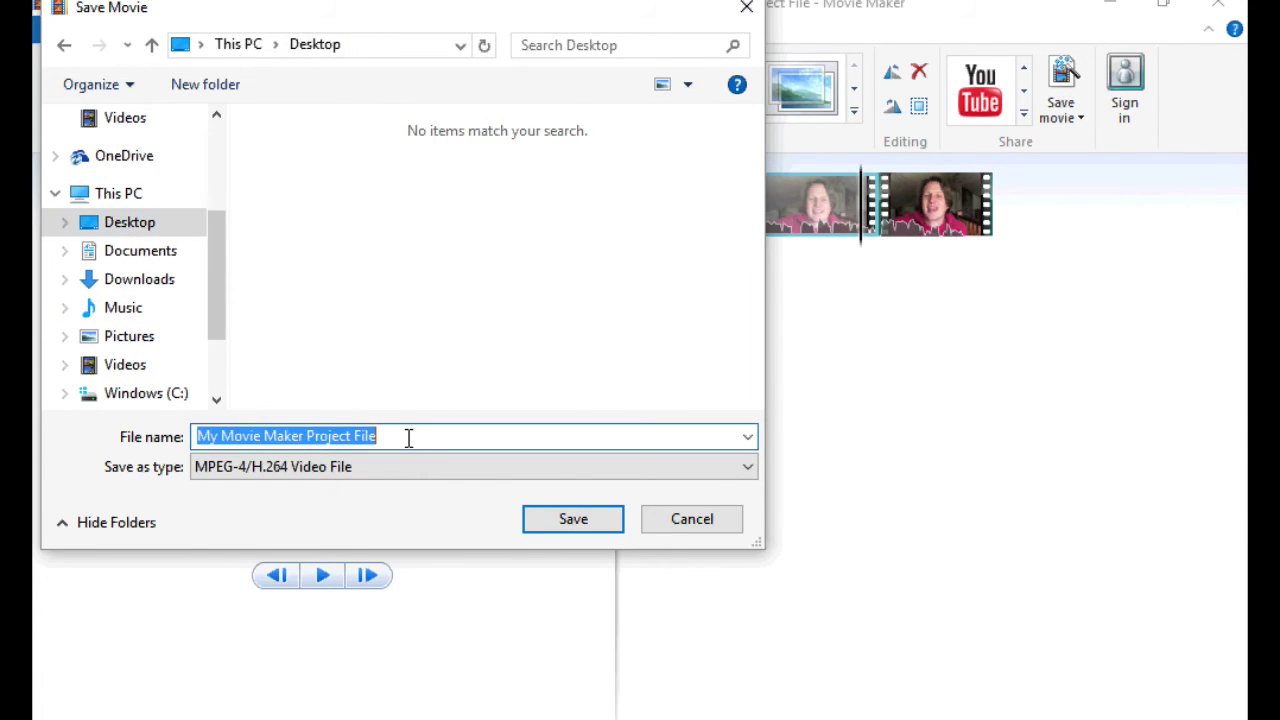
pyautogui.click(408, 437)
pyautogui.moveTo(437, 437); pyautogui.dragTo(200, 430)
pyautogui.write('Using ')
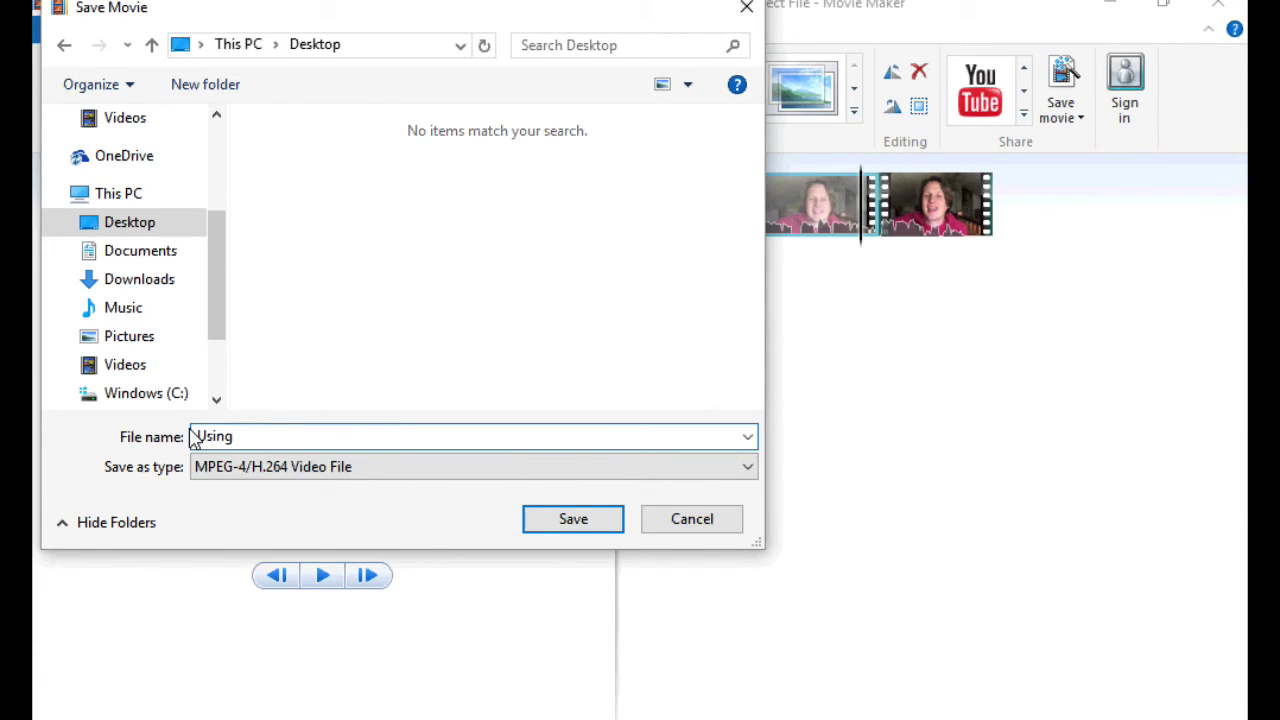
pyautogui.write('iPhone with Movie Maker')
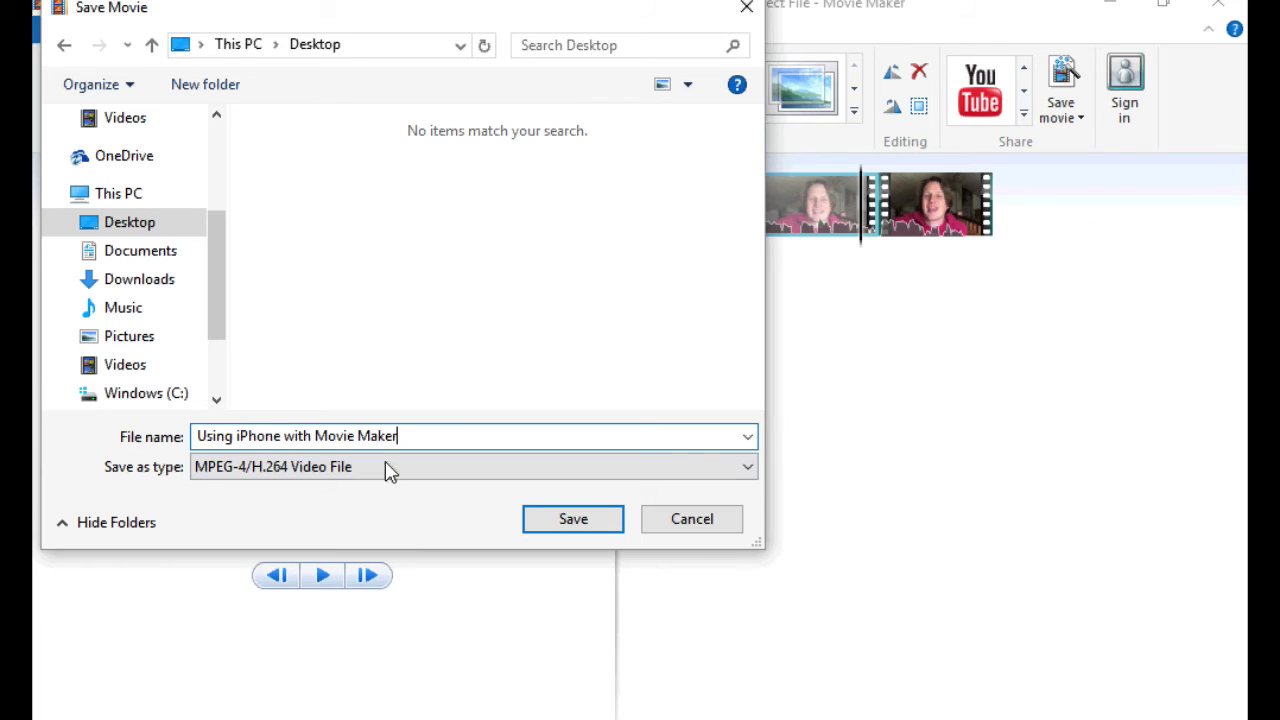
pyautogui.click(575, 535)
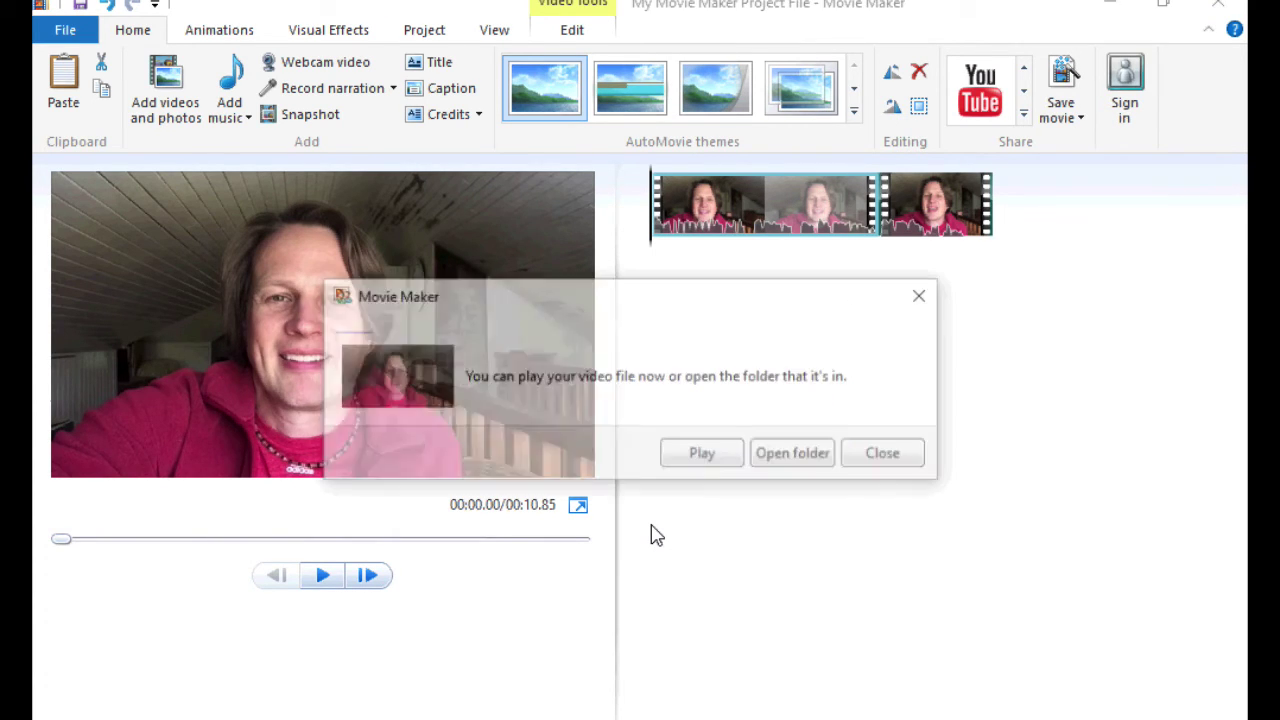
# Open the Desktop folder that holds the exported 6.75 MB video
pyautogui.click(795, 455)
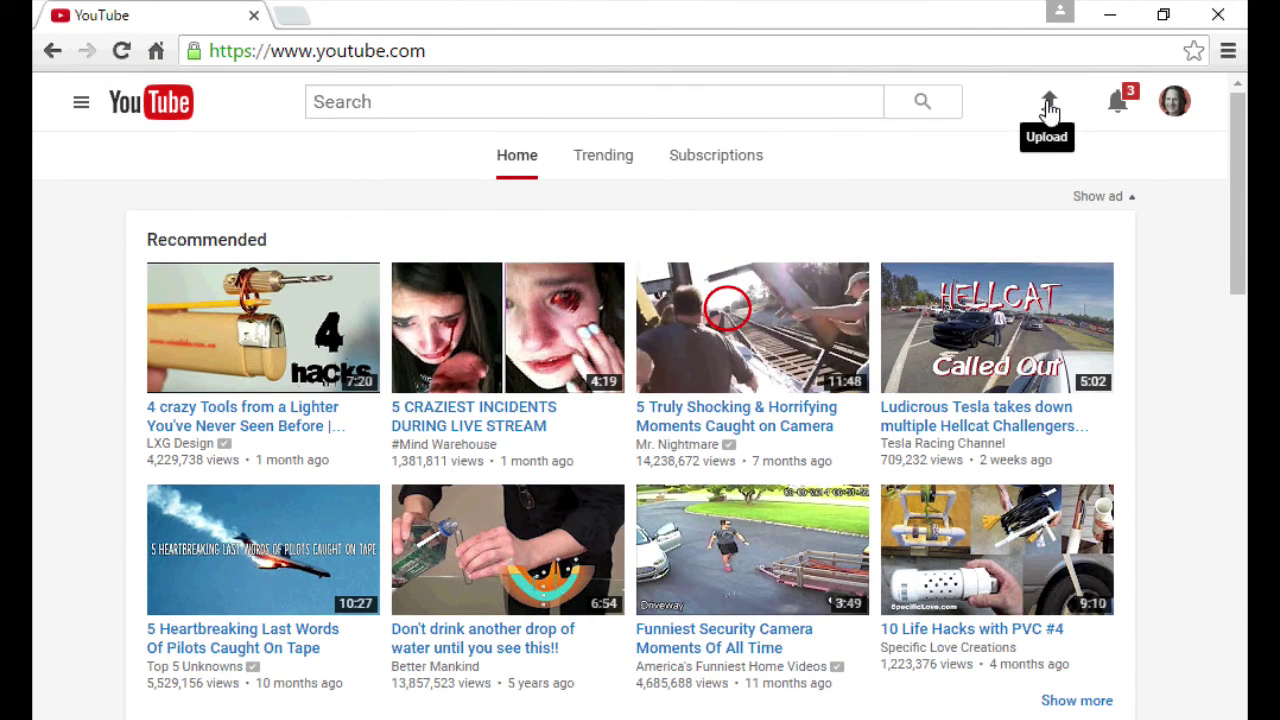
# Go to YouTube's video upload page and keep the privacy setting at Unlisted
pyautogui.click(1050, 108)
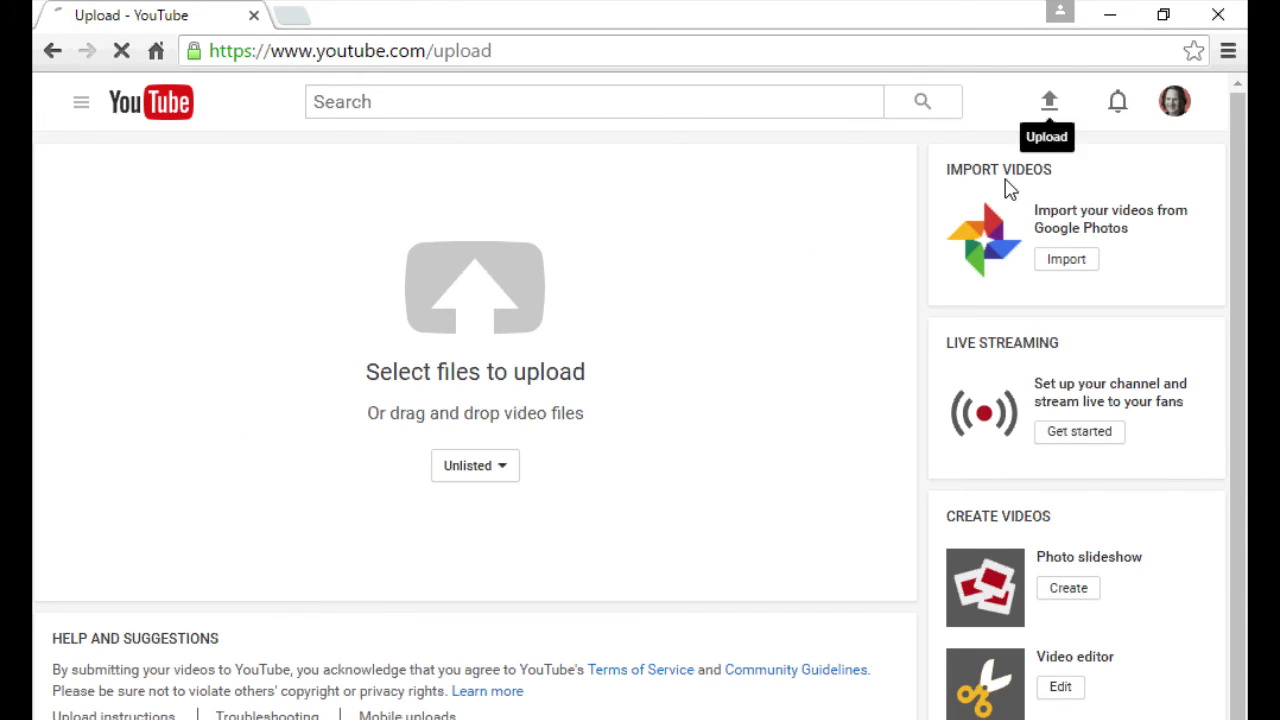
pyautogui.click(512, 474)
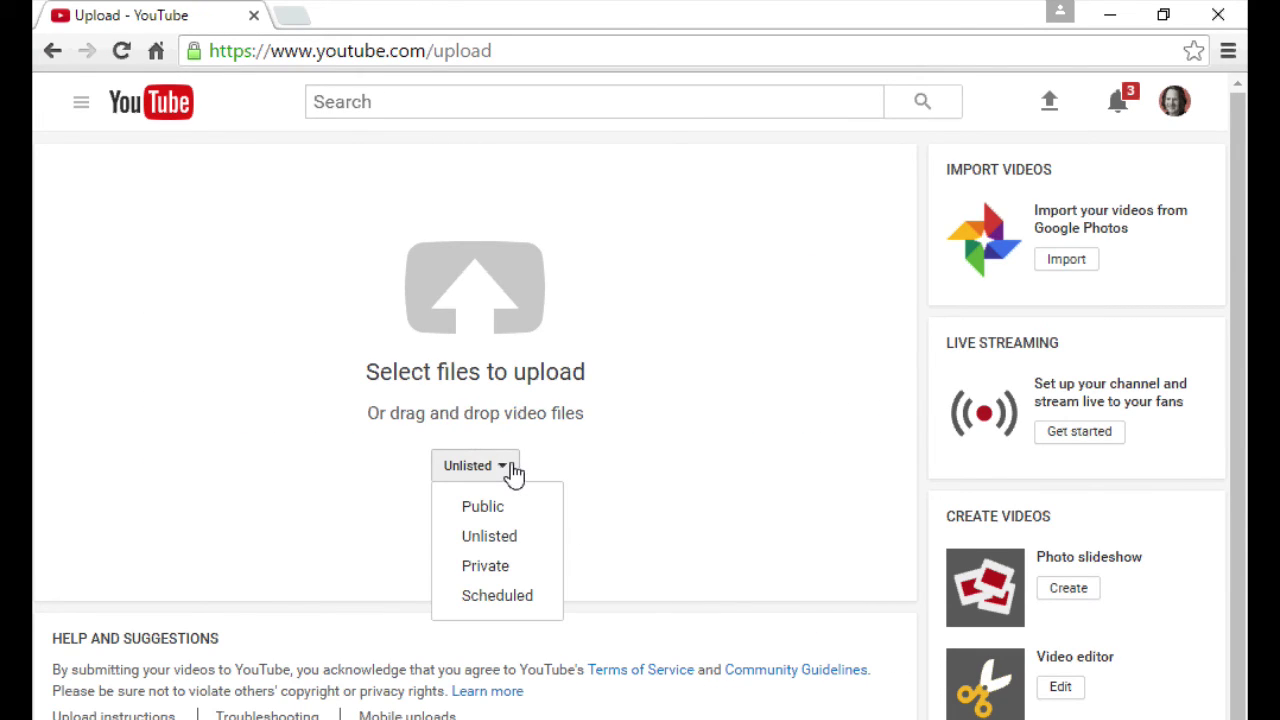
pyautogui.click(519, 543)
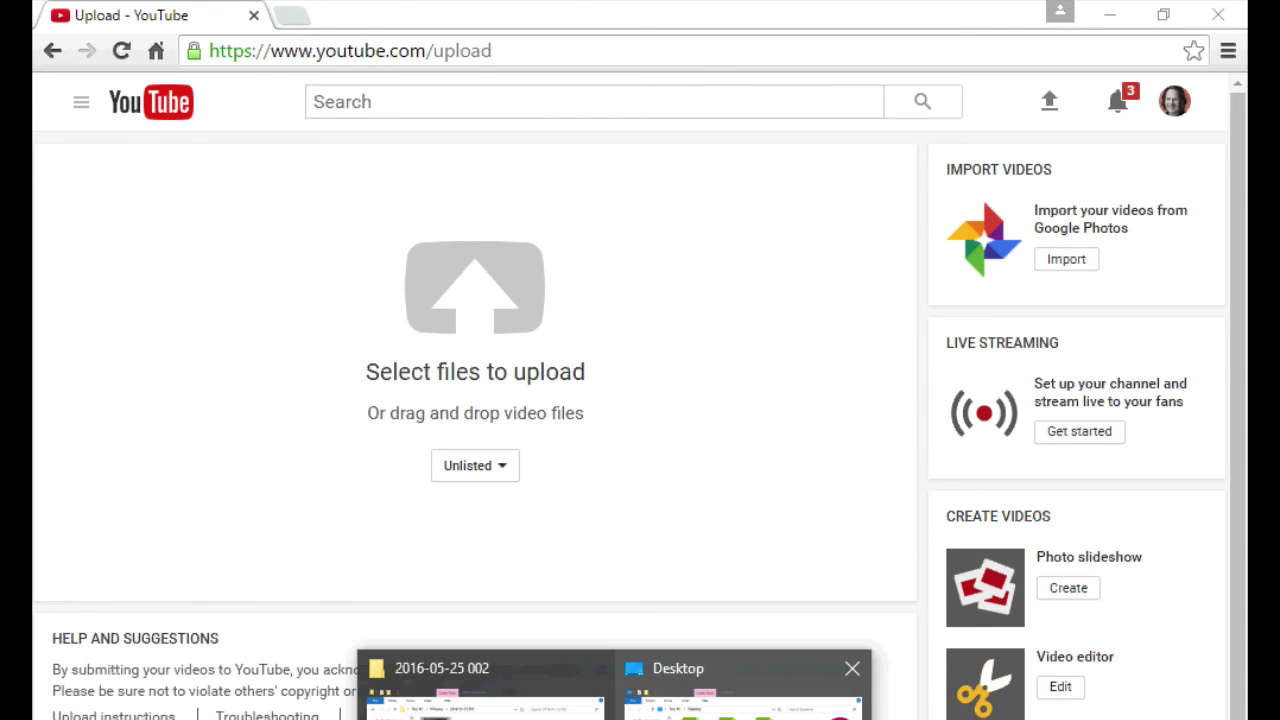
# Drag 'Using iPhone with Movie Maker' from the Desktop folder onto YouTube's upload area
pyautogui.click(740, 700)
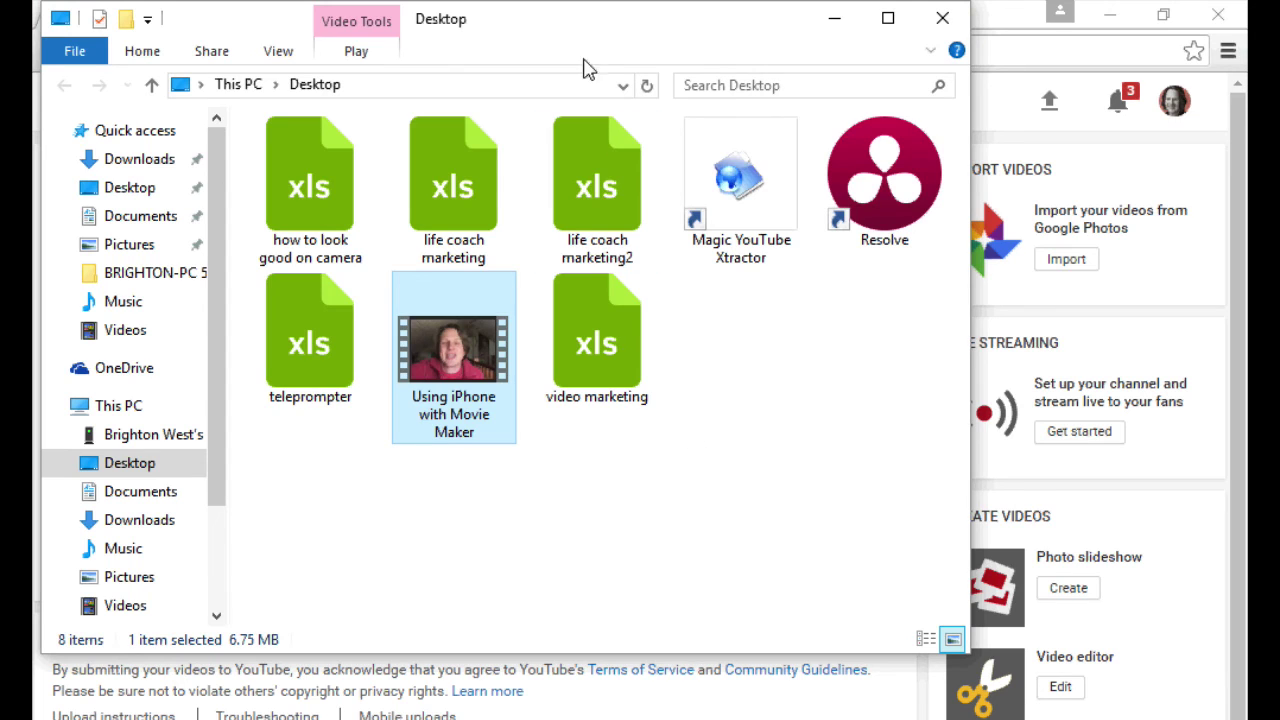
pyautogui.moveTo(562, 25); pyautogui.dragTo(1058, 47)
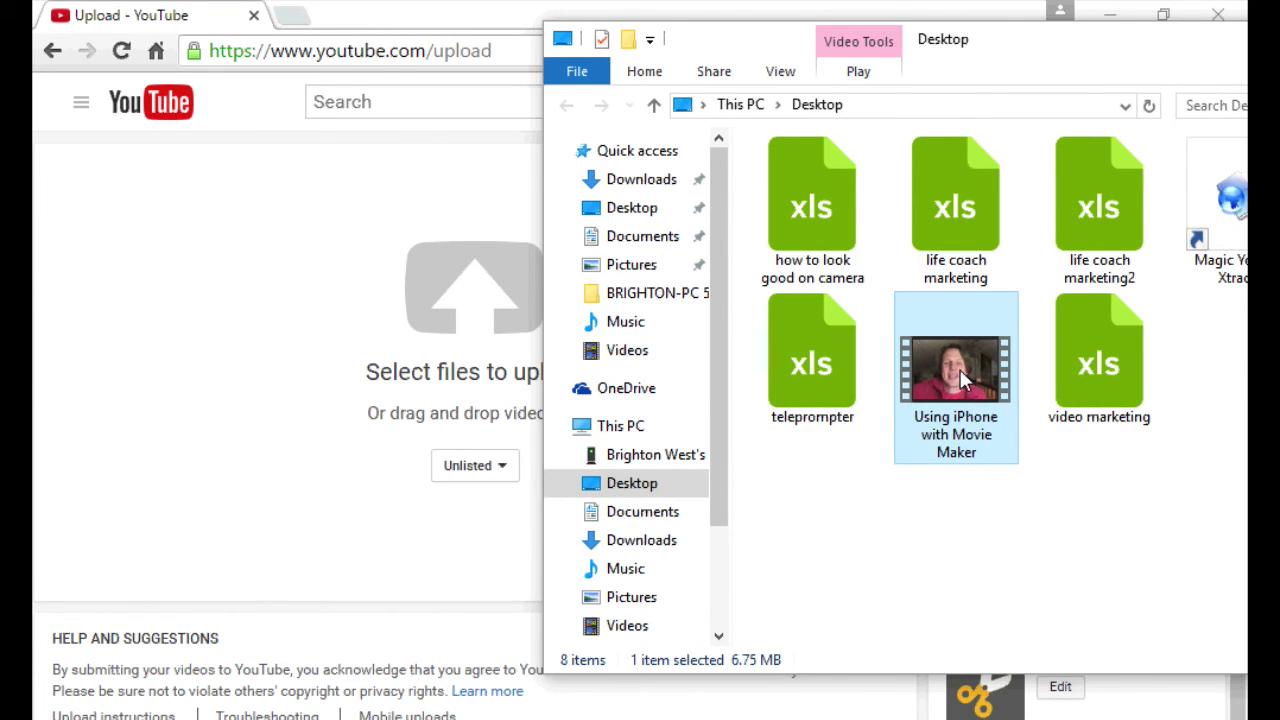
pyautogui.moveTo(966, 382); pyautogui.dragTo(287, 342)
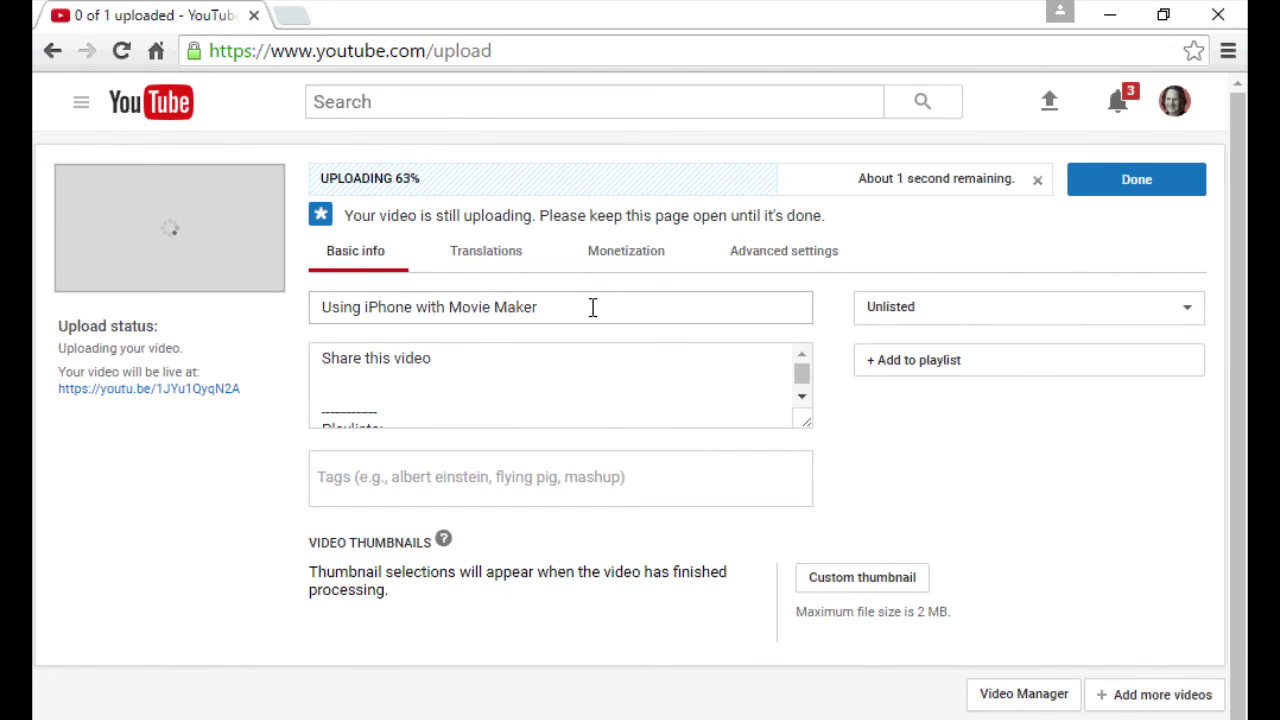
# Select the video's title and share link, then switch its privacy to Public
pyautogui.moveTo(592, 308); pyautogui.dragTo(318, 308)
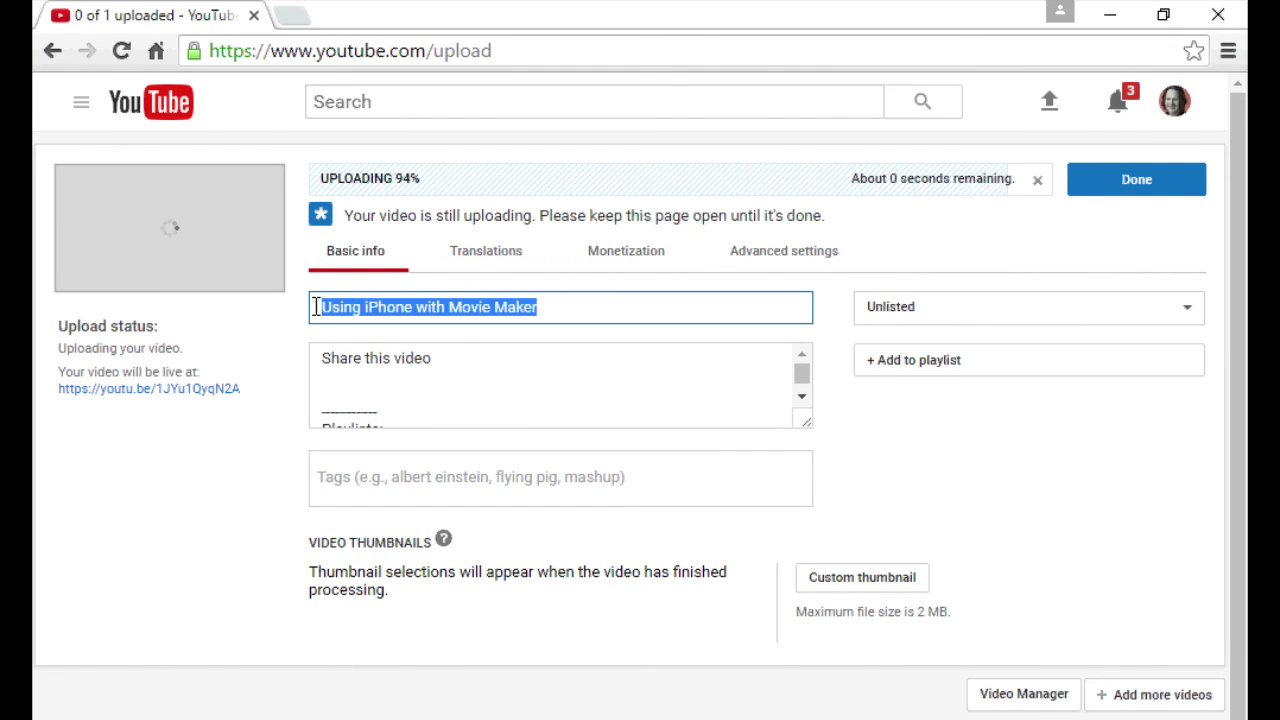
pyautogui.click(557, 308)
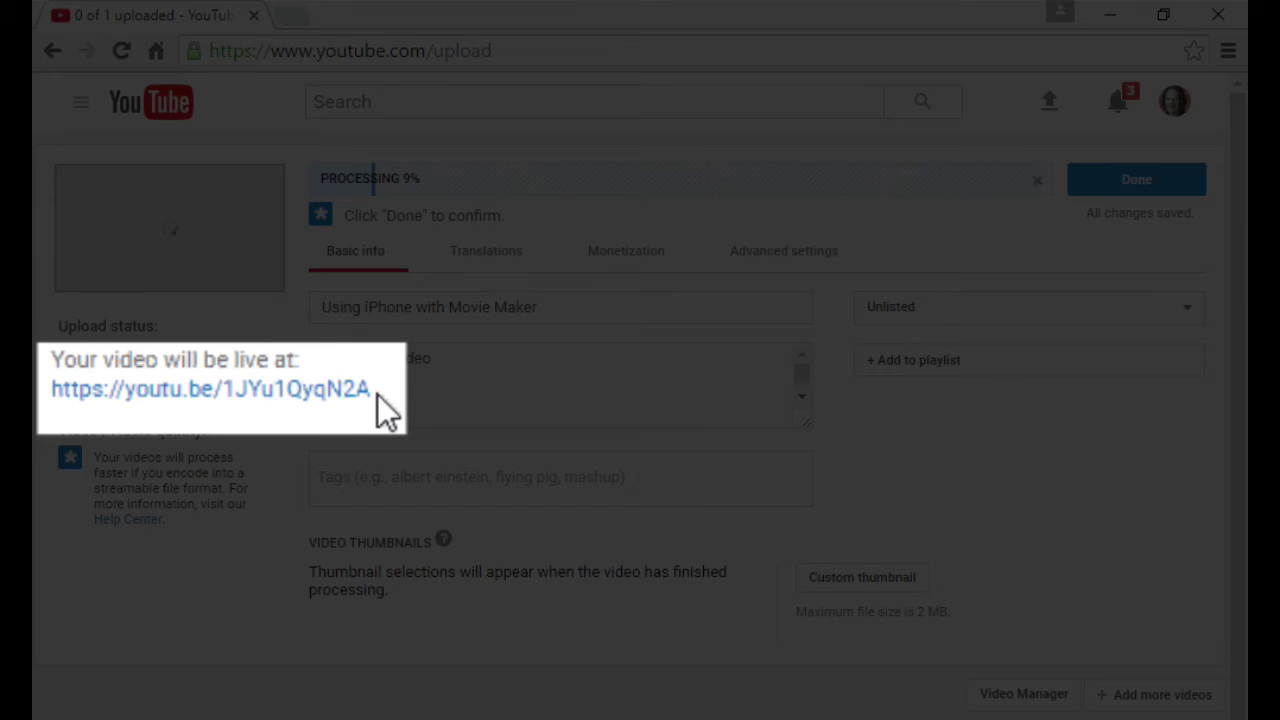
pyautogui.moveTo(244, 391); pyautogui.dragTo(61, 391)
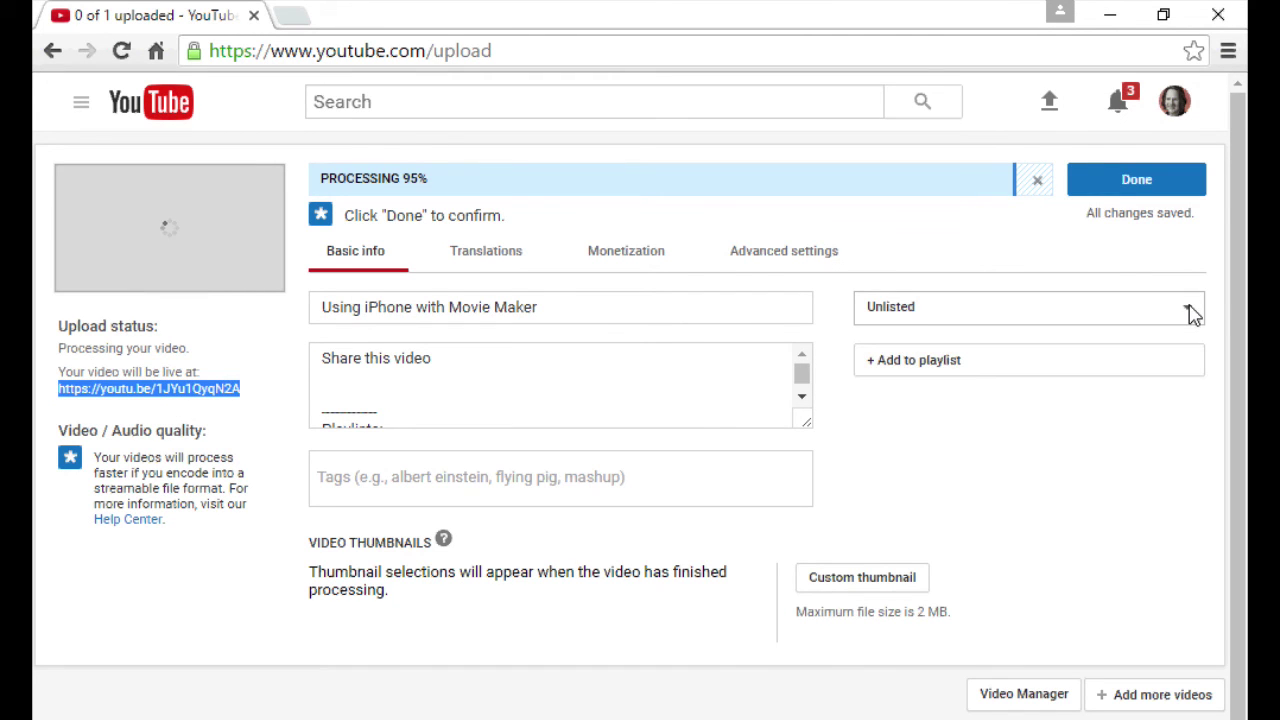
pyautogui.click(1192, 312)
pyautogui.click(967, 338)
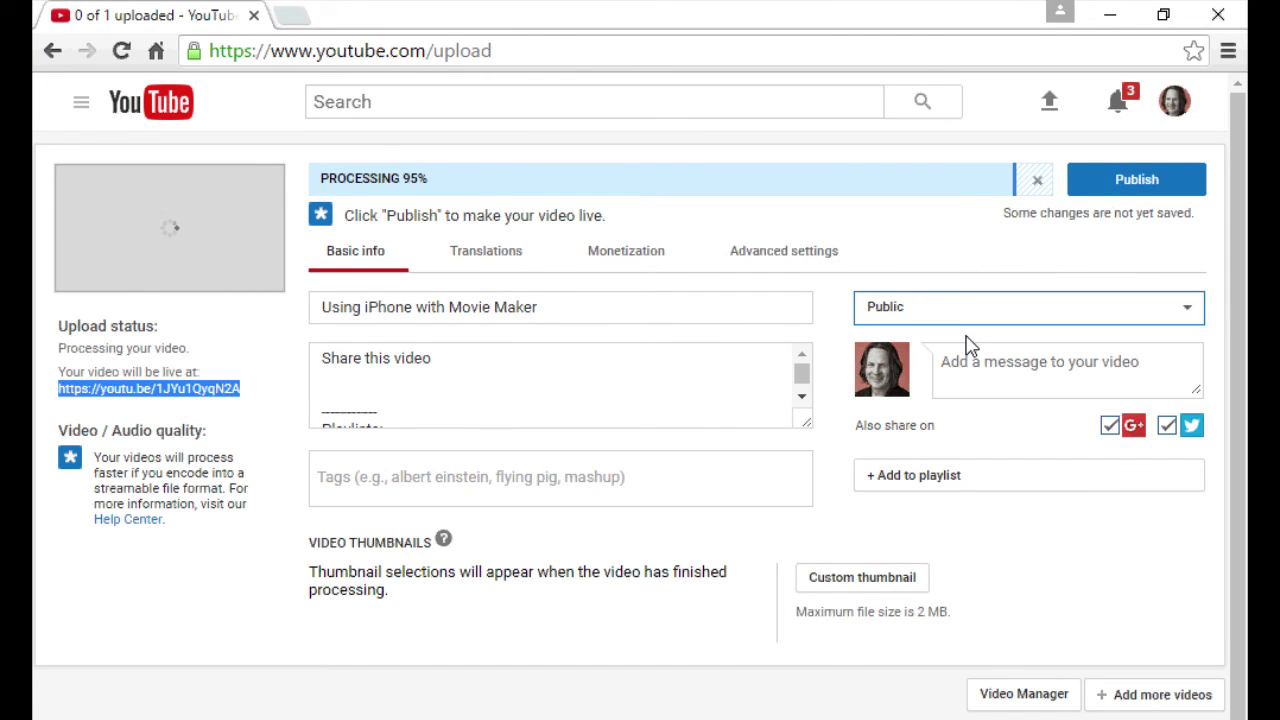